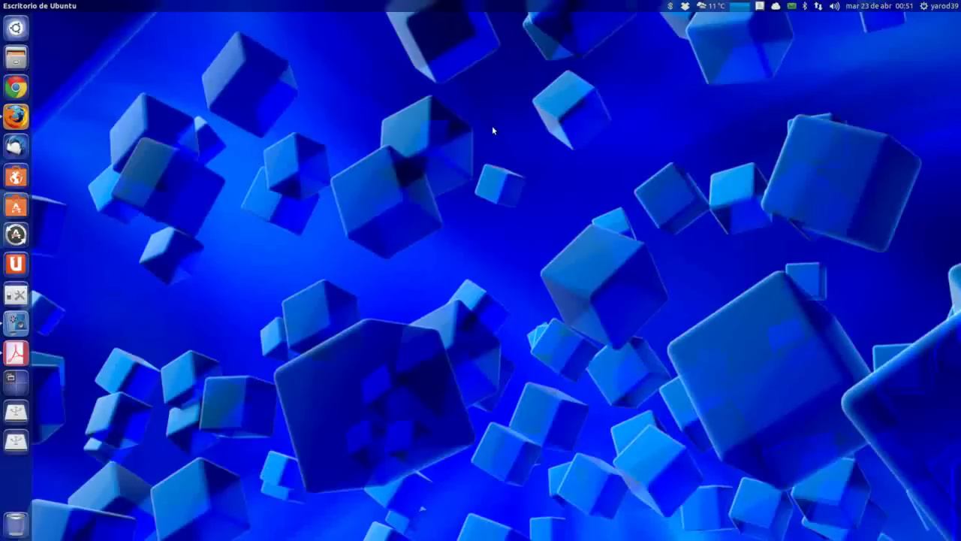
pyautogui.rightClick(426, 222)
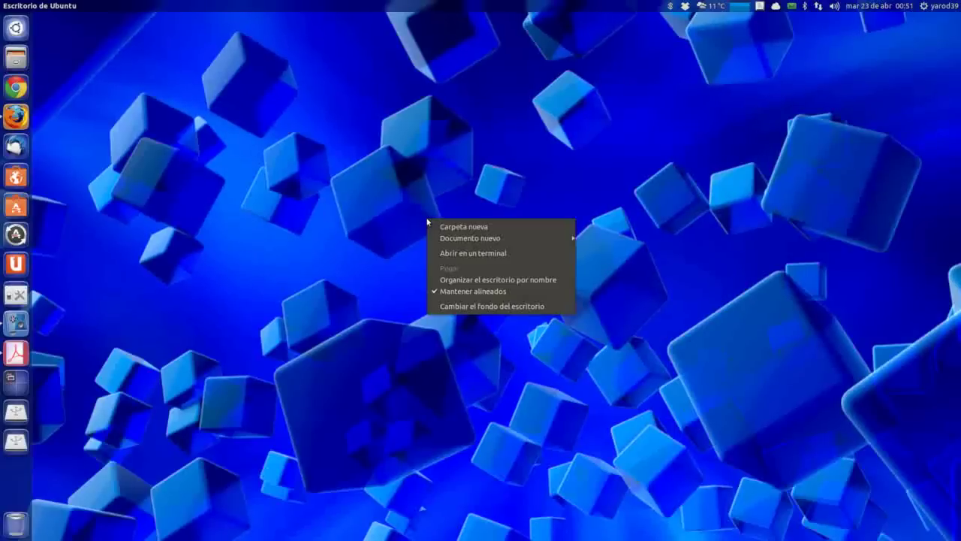
pyautogui.click(453, 307)
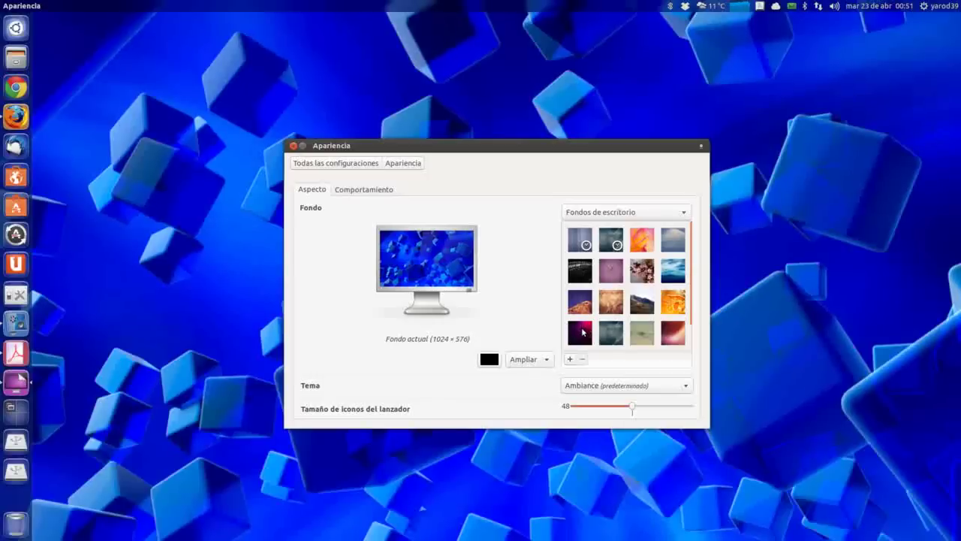
pyautogui.scroll(-1, 580, 331)
pyautogui.scroll(-1, 581, 331)
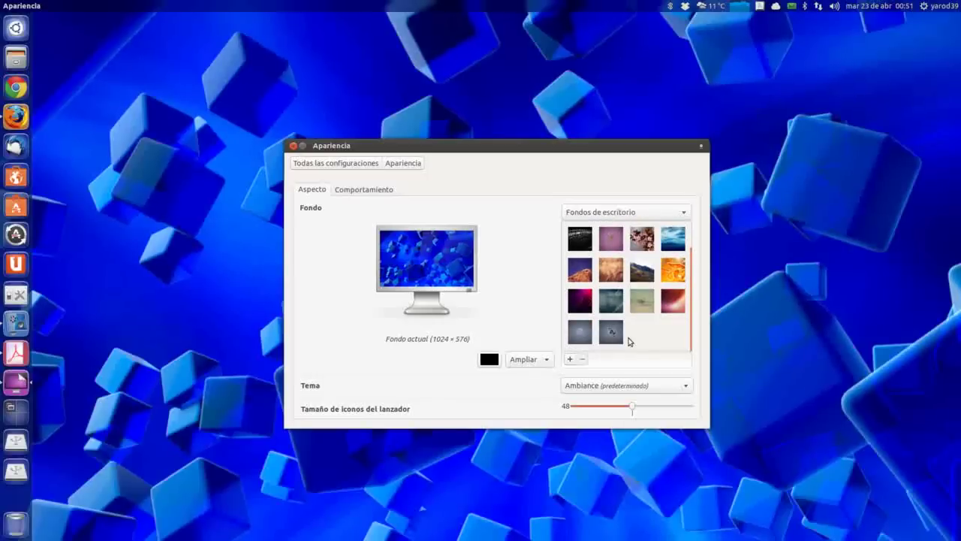
pyautogui.scroll(2, 586, 304)
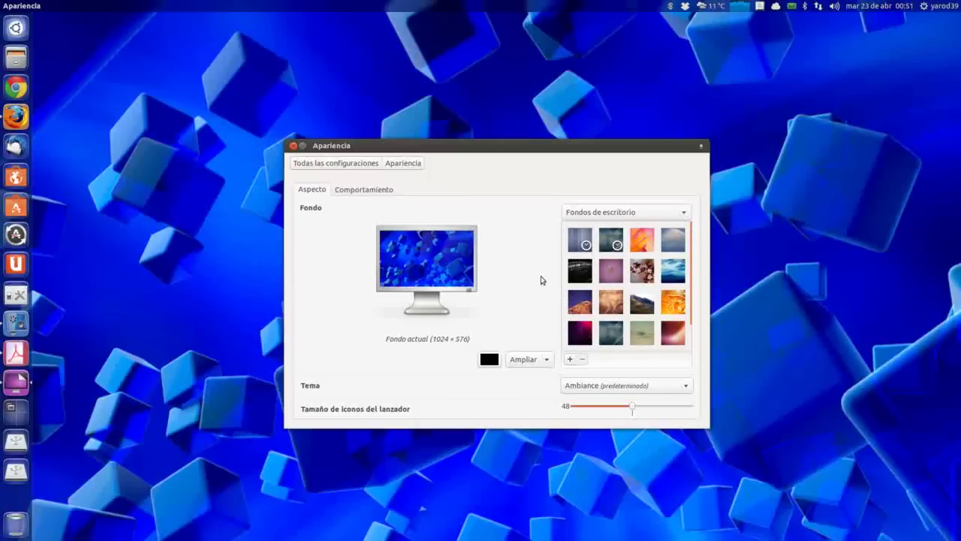
pyautogui.click(293, 146)
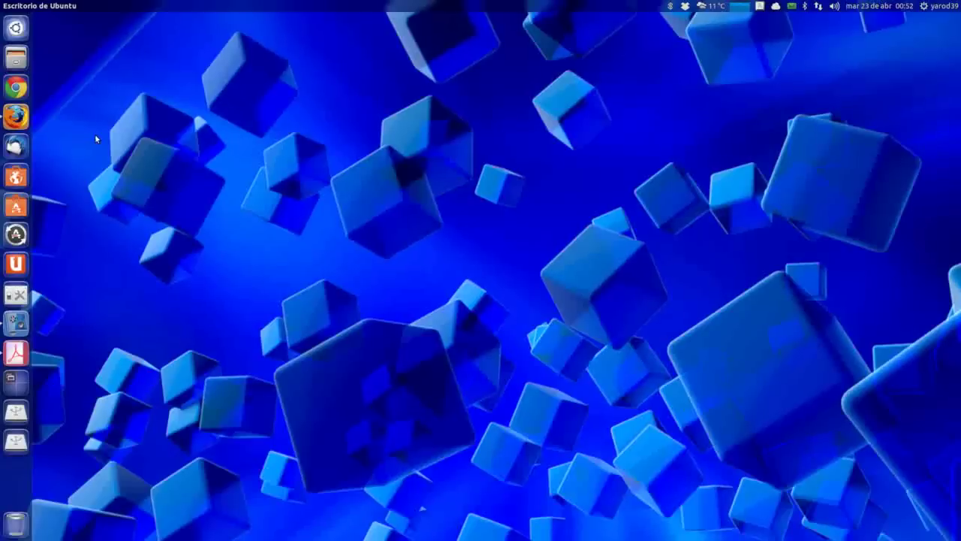
# - Launch Firefox and scroll slightly down the Maestro PDF Editor announcement article
pyautogui.click(18, 117)
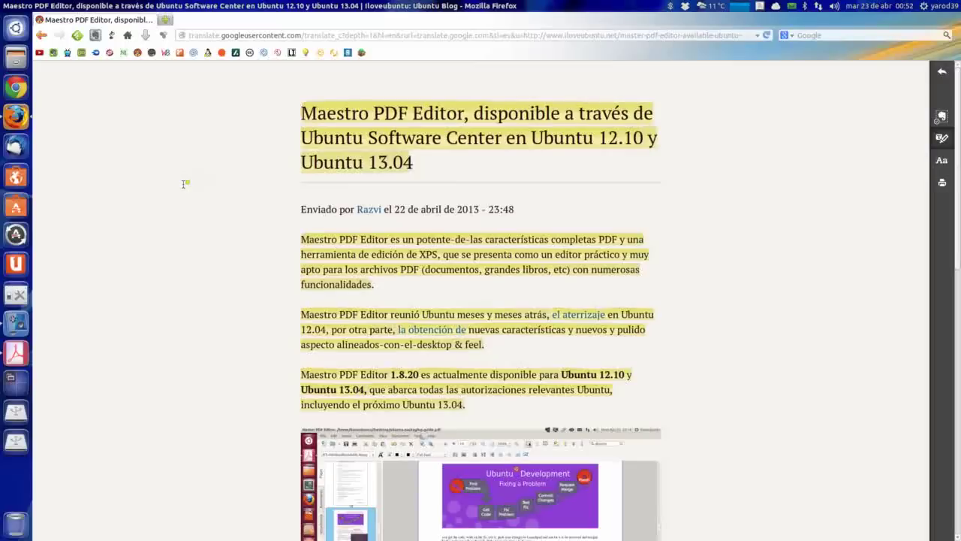
pyautogui.scroll(-1, 202, 178)
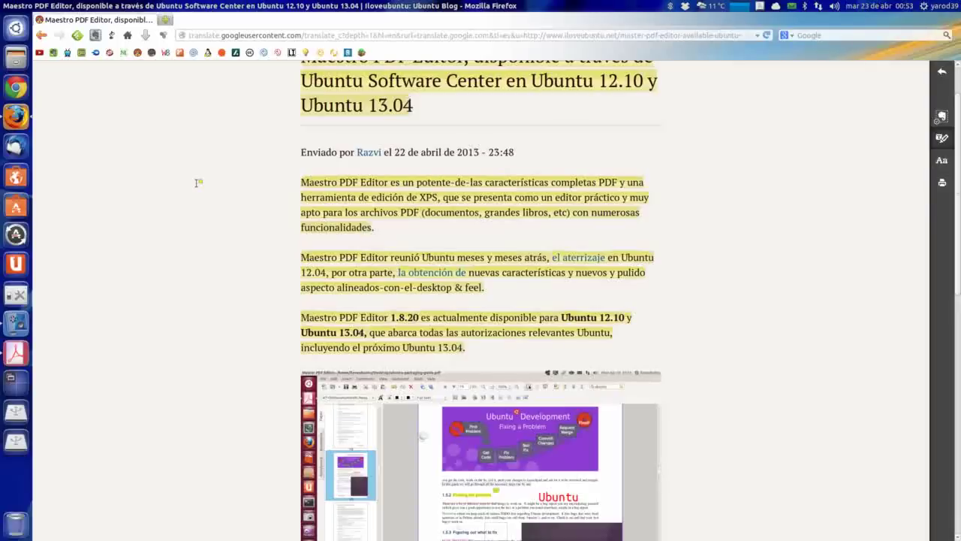
# - Bring up LINUX_MAGAZINE_91.pdf, page through pages 1–2, then close the editor window
pyautogui.click(16, 353)
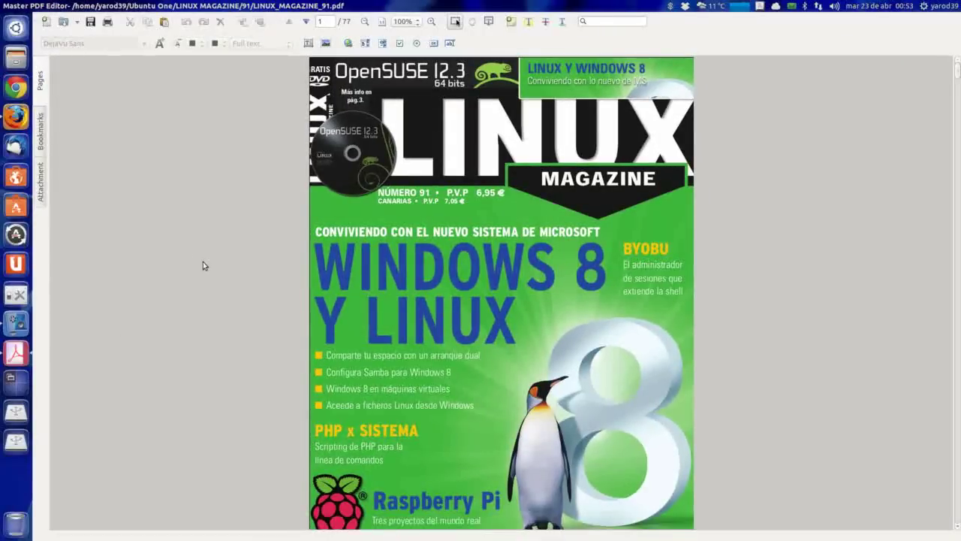
pyautogui.scroll(-4, 222, 252)
pyautogui.scroll(-1, 217, 257)
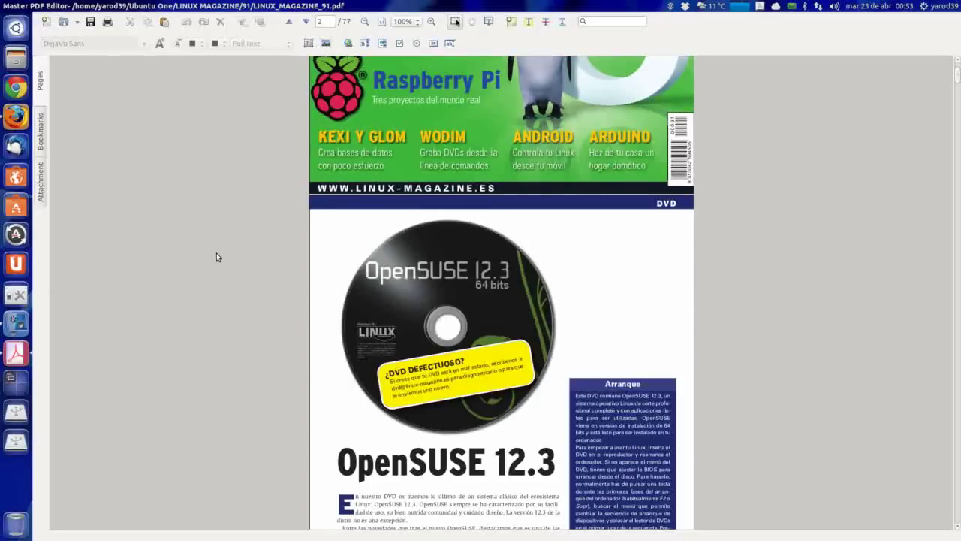
pyautogui.scroll(-4, 214, 255)
pyautogui.scroll(-1, 206, 259)
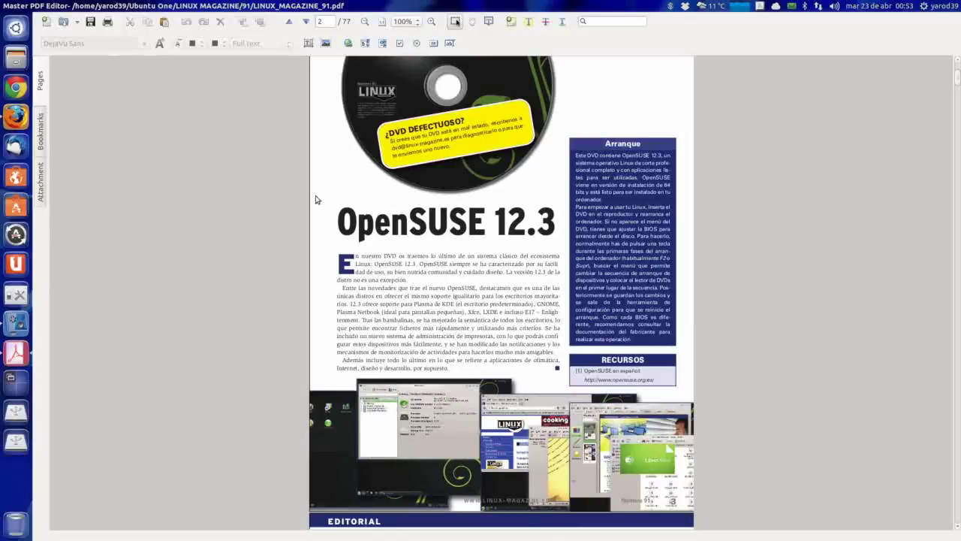
pyautogui.scroll(3, 229, 213)
pyautogui.scroll(5, 228, 212)
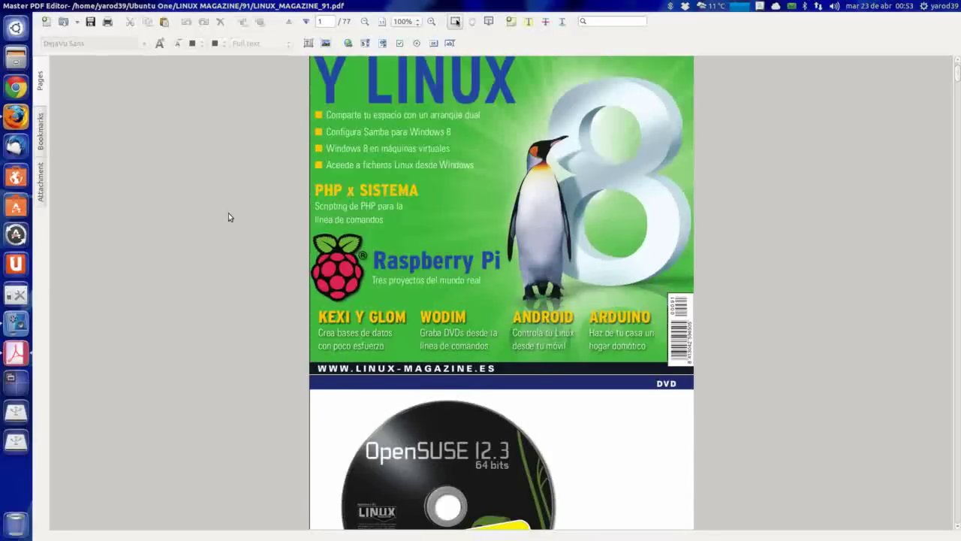
pyautogui.scroll(3, 229, 221)
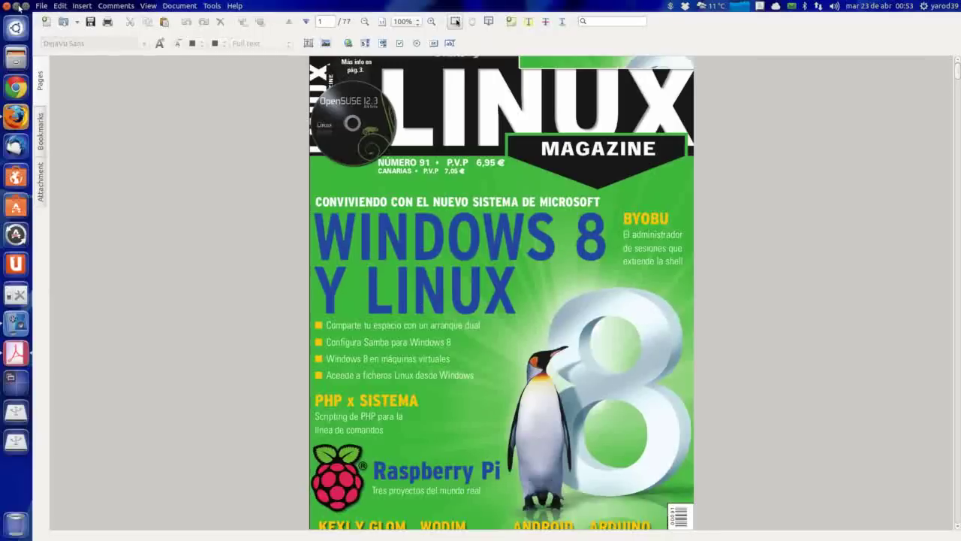
pyautogui.click(15, 7)
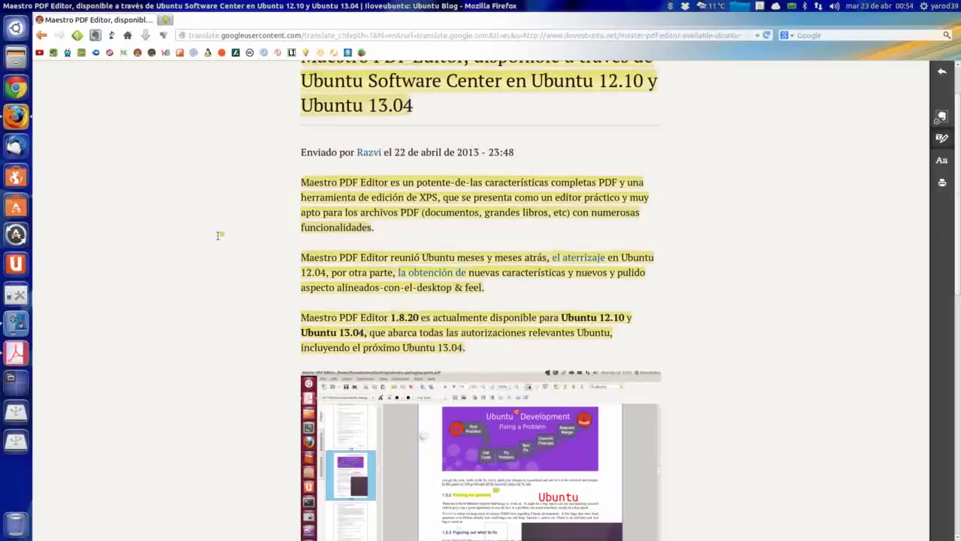
# - Scroll the Firefox article down to the Maestro PDF Editor feature bullet list
pyautogui.scroll(-2, 217, 235)
pyautogui.scroll(-3, 217, 232)
pyautogui.scroll(-3, 217, 230)
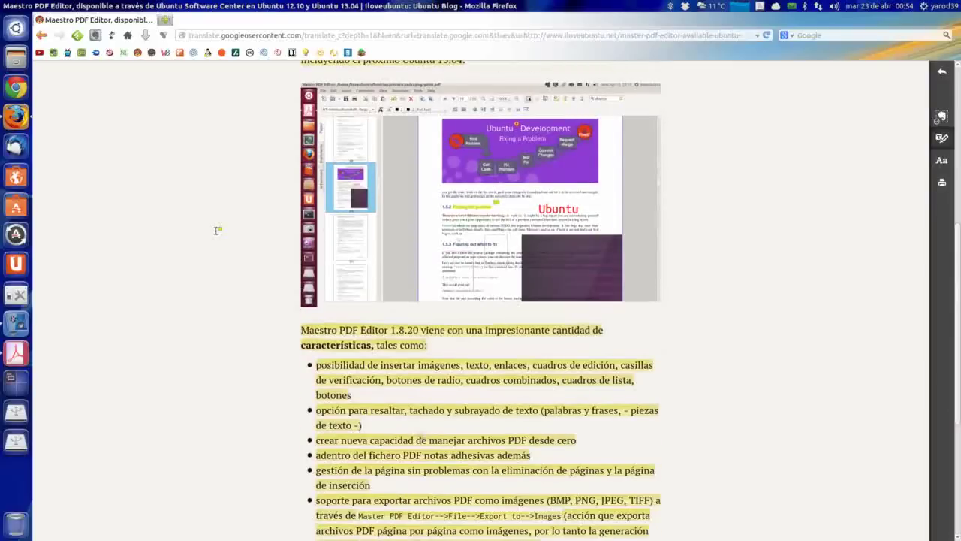
pyautogui.scroll(-3, 217, 230)
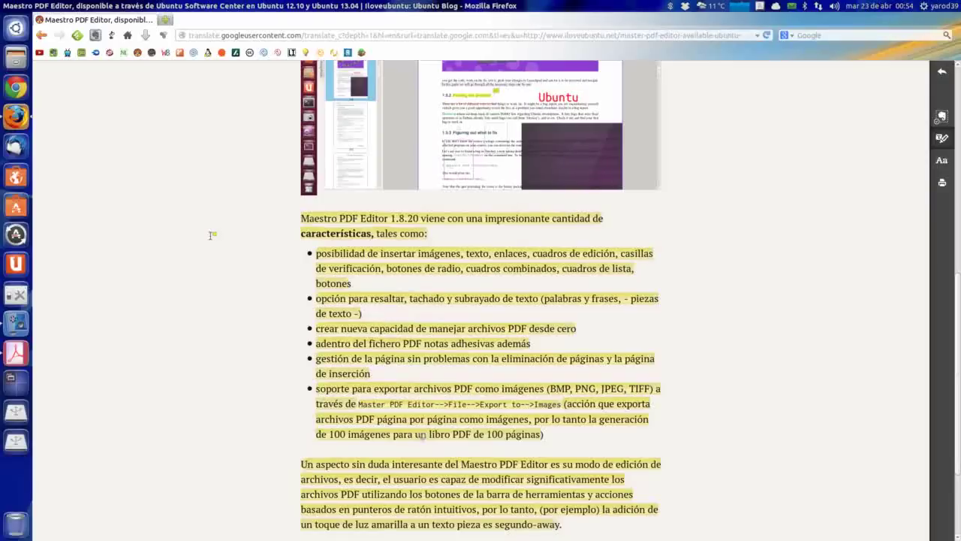
pyautogui.scroll(-2, 212, 235)
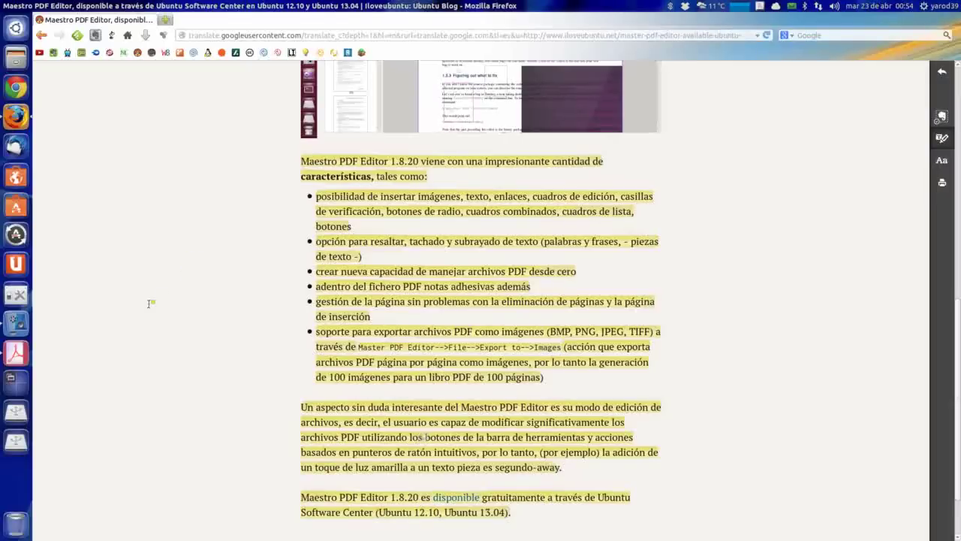
# - Reopen the Linux Magazine cover, zoom to 225%, and insert the text 'apunte'
pyautogui.click(18, 355)
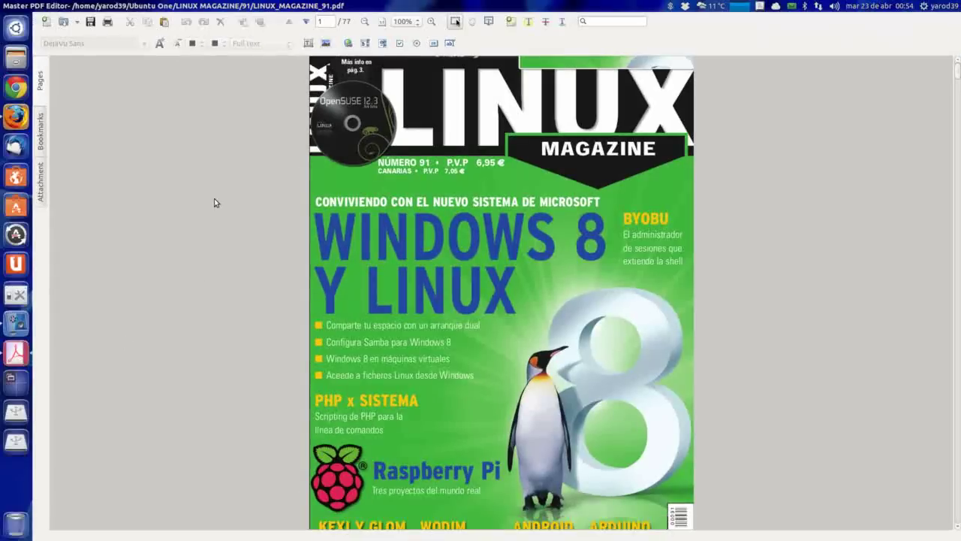
pyautogui.click(431, 22)
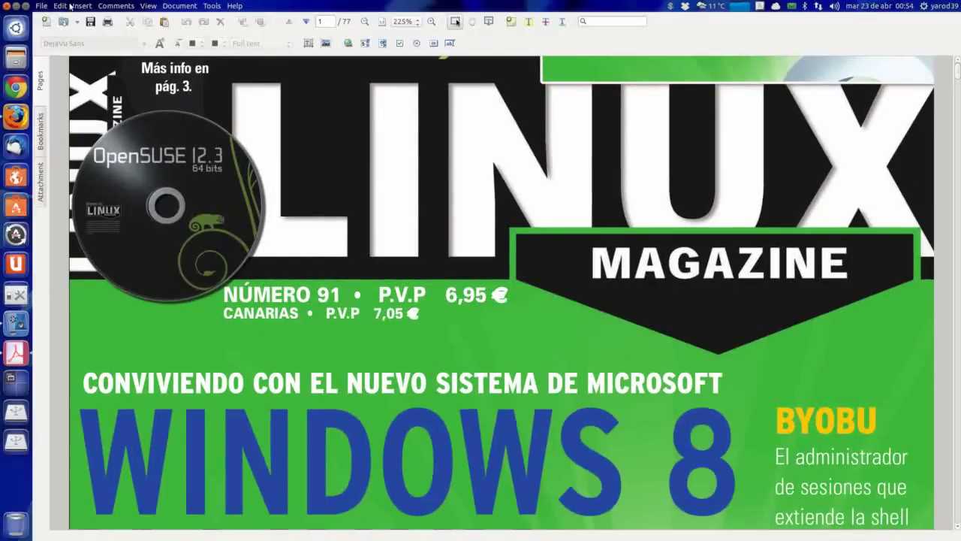
pyautogui.click(83, 6)
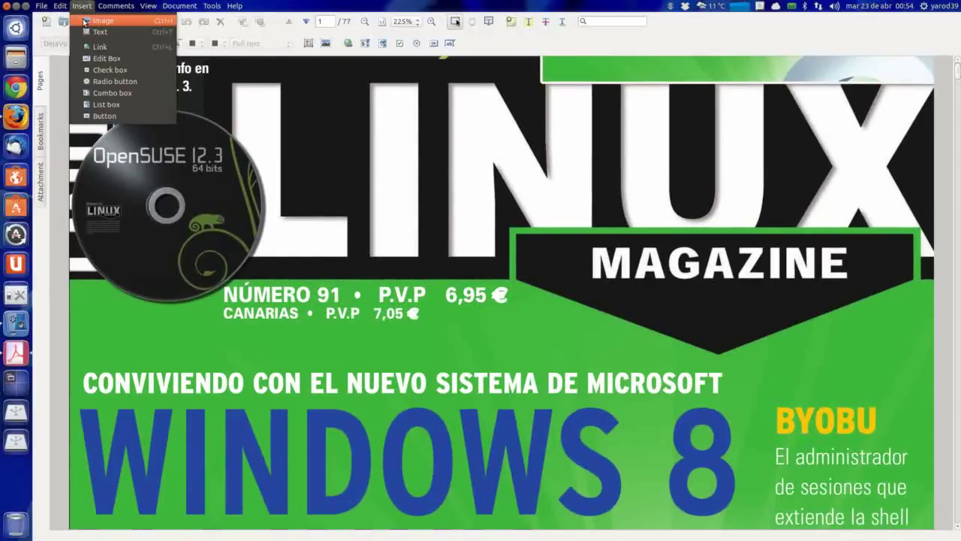
pyautogui.click(90, 32)
pyautogui.write('apunte')
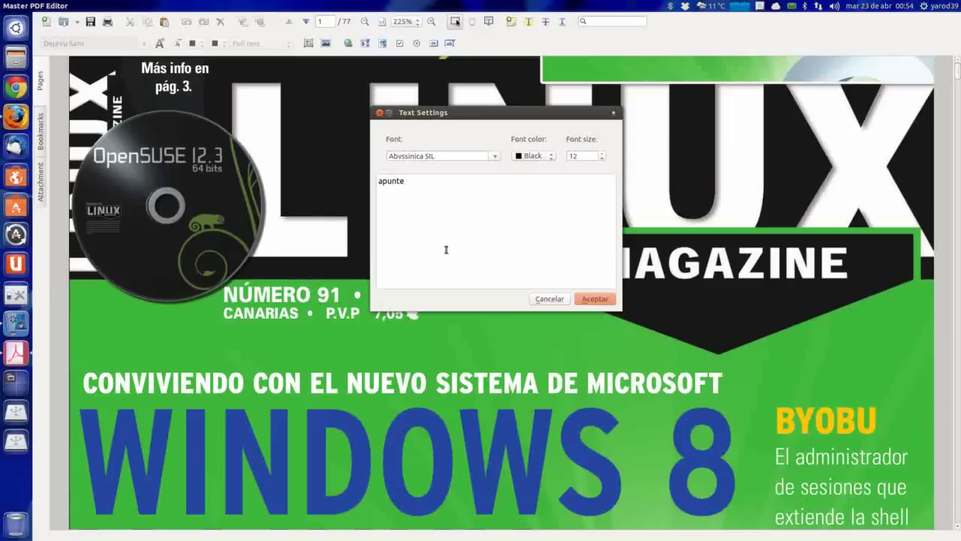
pyautogui.click(607, 300)
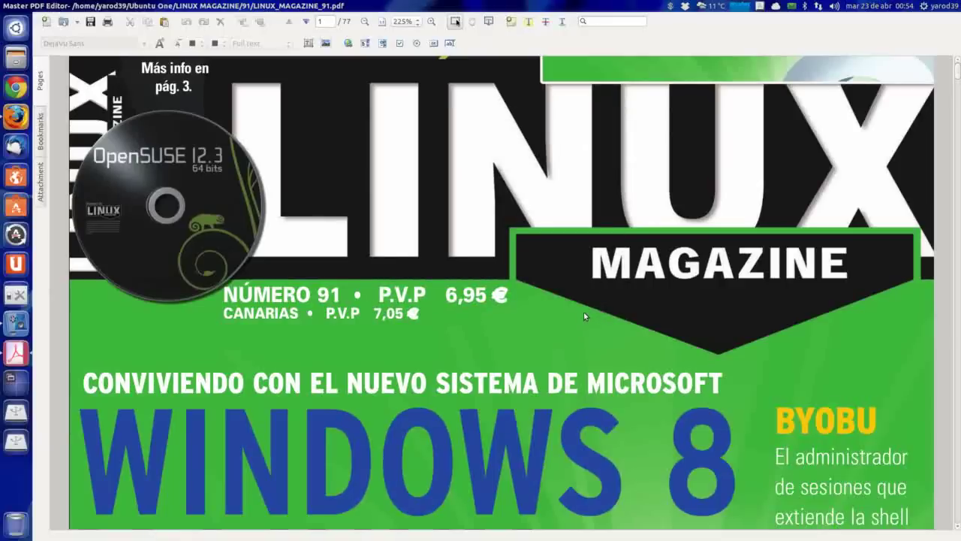
# - Drag 'apunte' below the cover's price line, then reselect and delete it
pyautogui.click(388, 200)
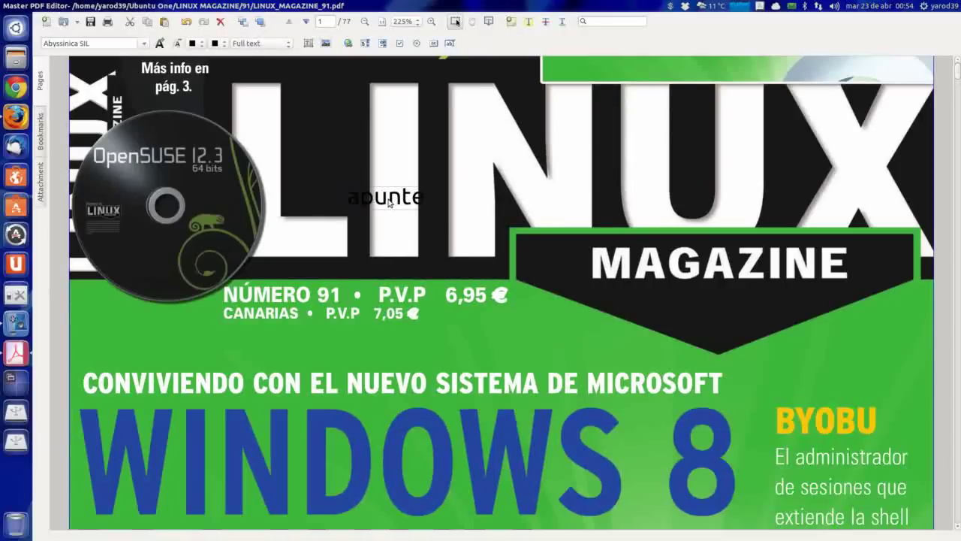
pyautogui.moveTo(389, 203); pyautogui.dragTo(523, 342)
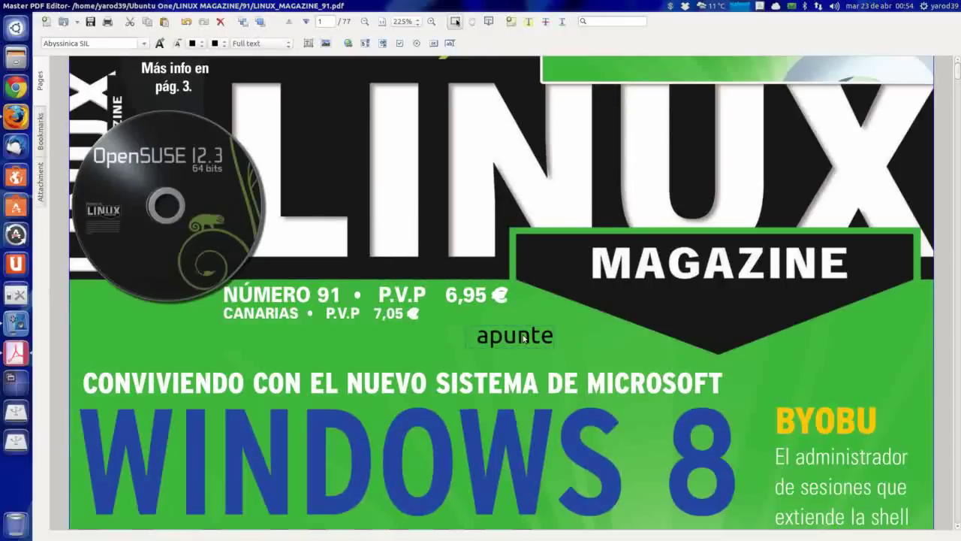
pyautogui.click(538, 368)
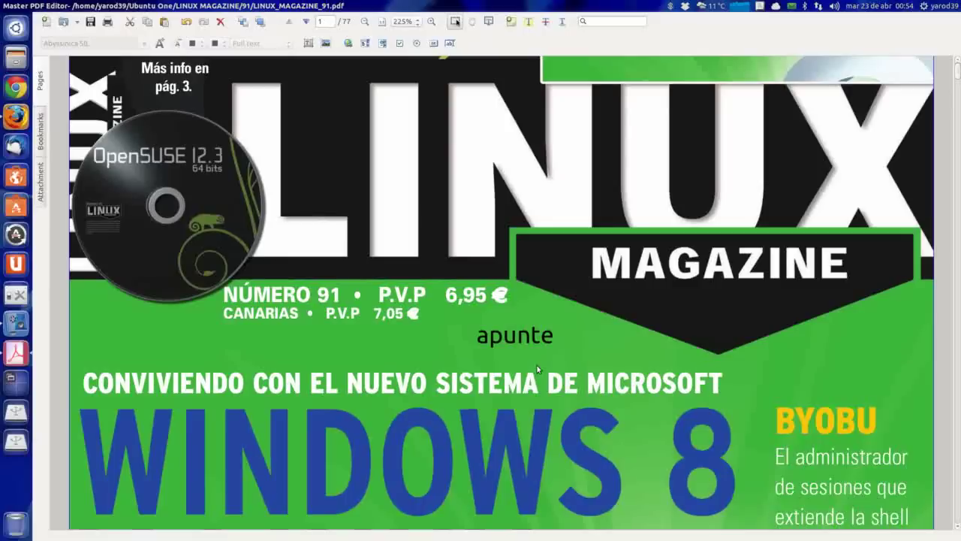
pyautogui.click(524, 337)
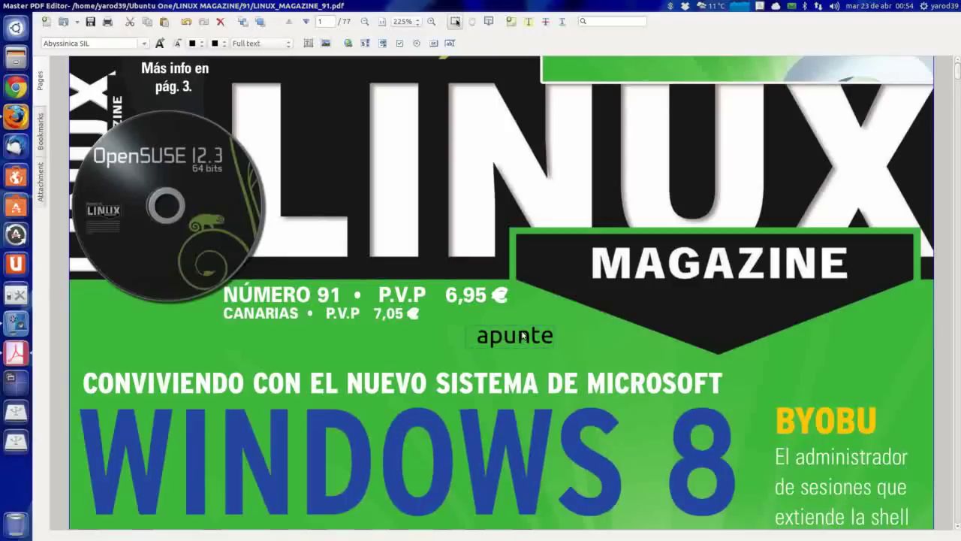
pyautogui.press('Delete')
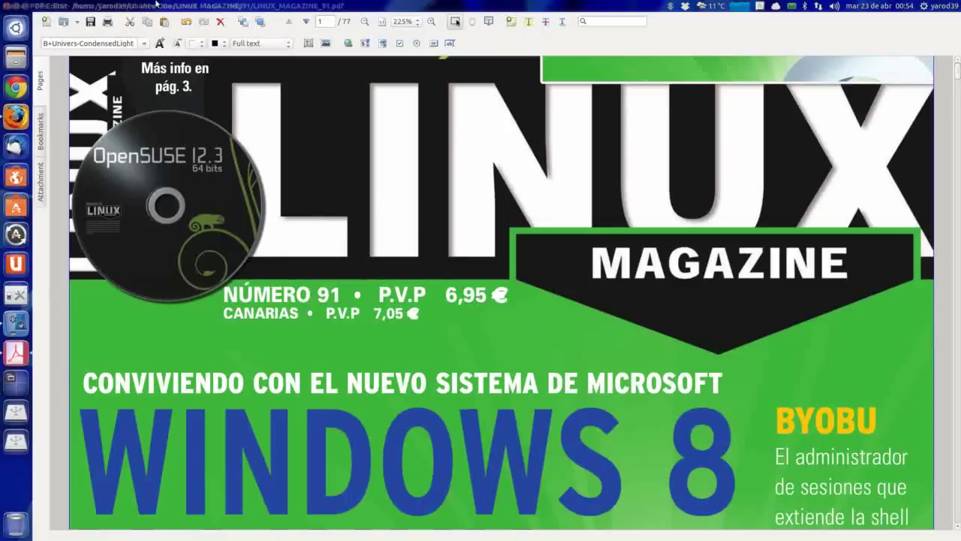
pyautogui.click(83, 6)
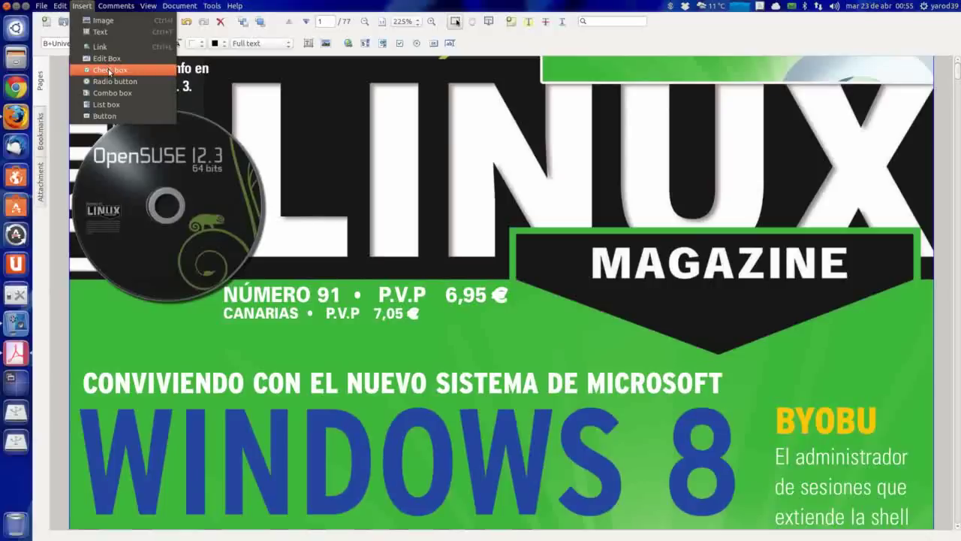
pyautogui.click(114, 82)
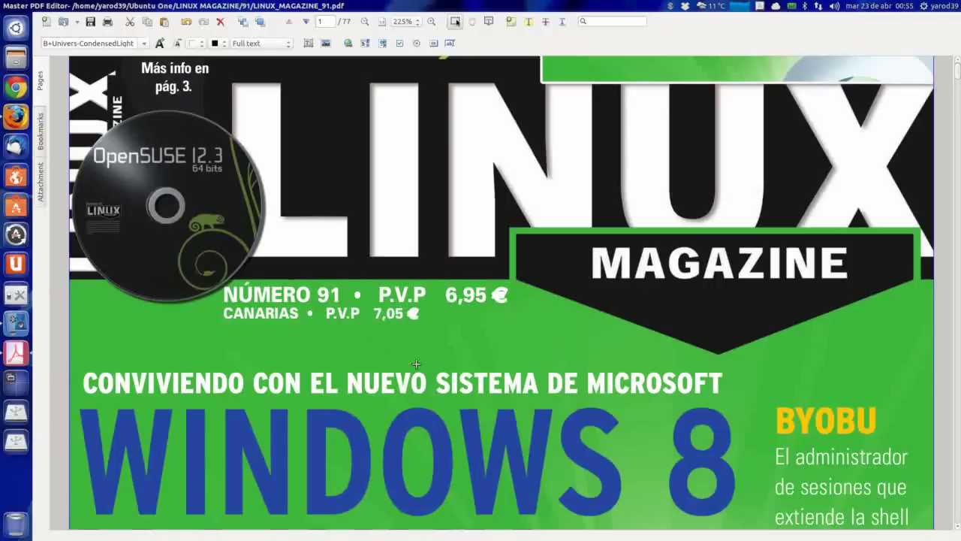
pyautogui.moveTo(377, 349); pyautogui.dragTo(414, 368)
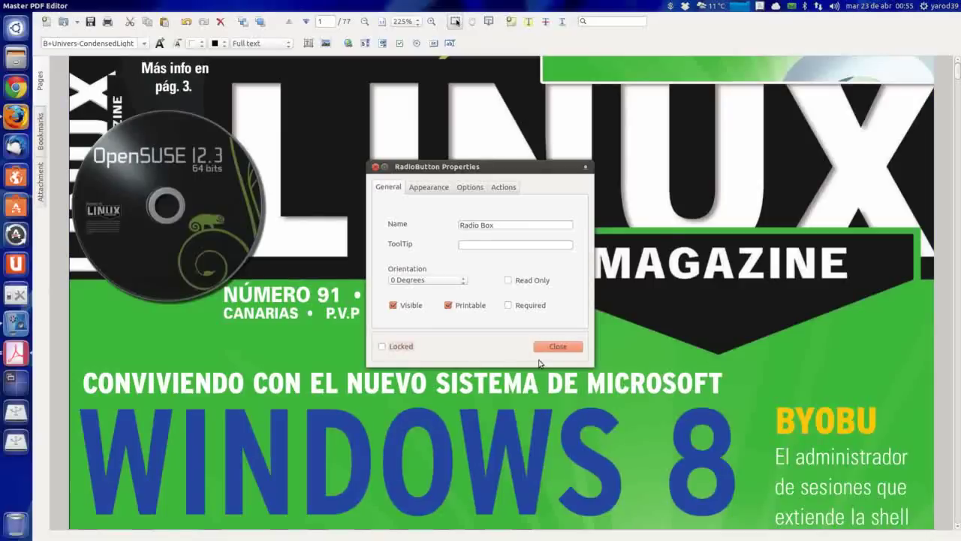
pyautogui.click(560, 346)
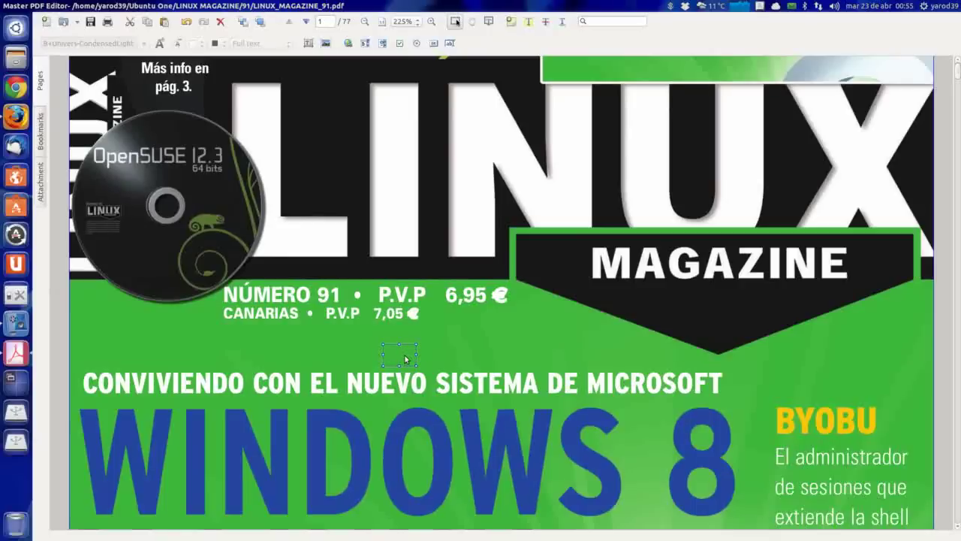
pyautogui.press('Delete')
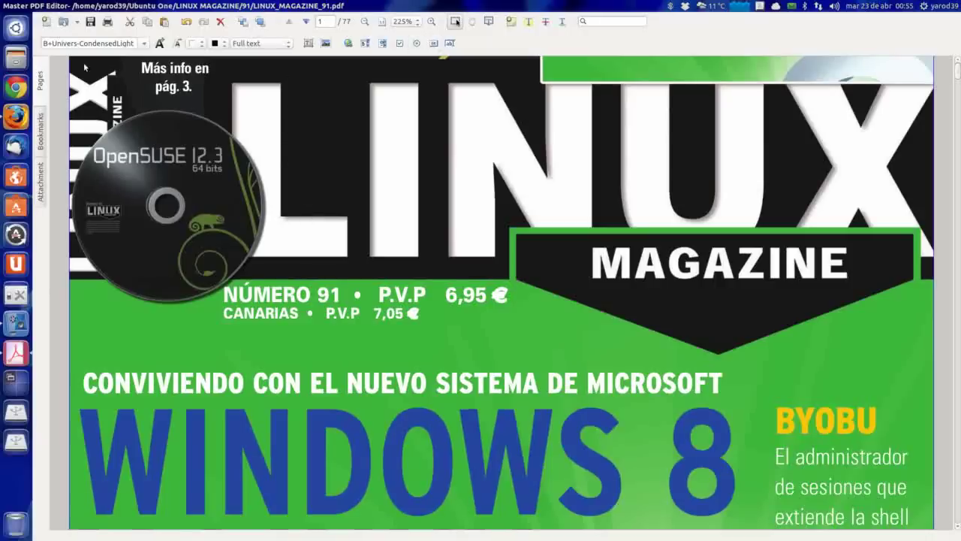
pyautogui.click(15, 6)
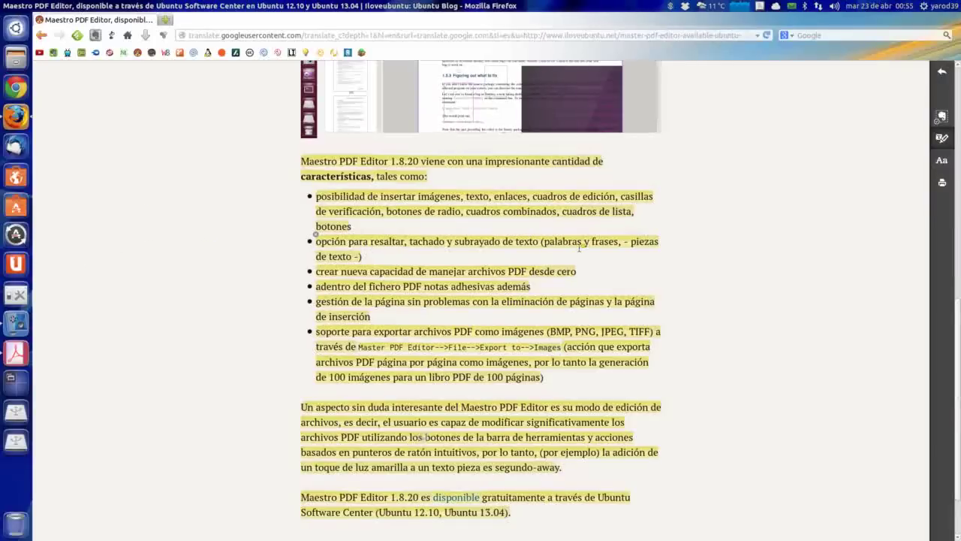
pyautogui.click(15, 351)
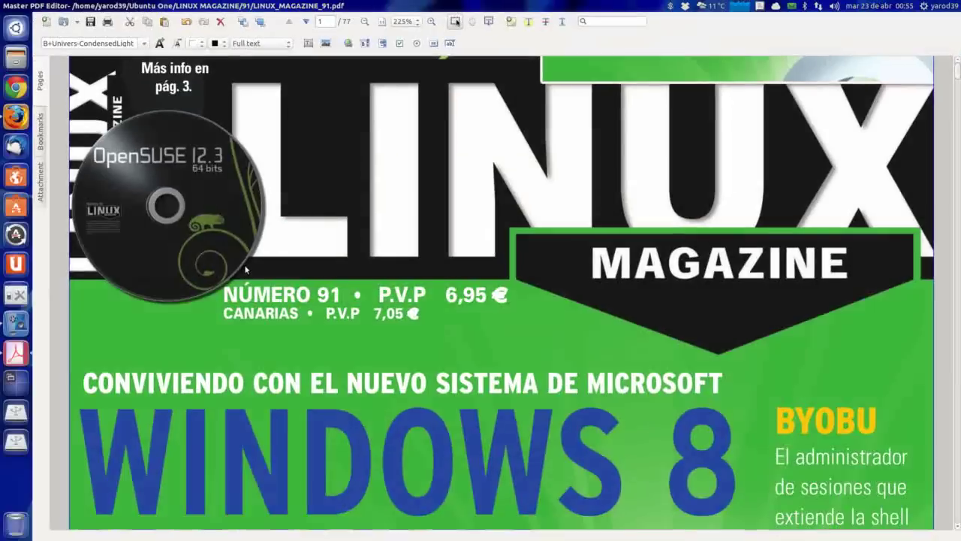
# - Scroll down to the OpenSUSE 12.3 article on page 2
pyautogui.scroll(-2, 245, 264)
pyautogui.scroll(-4, 245, 268)
pyautogui.scroll(-2, 246, 272)
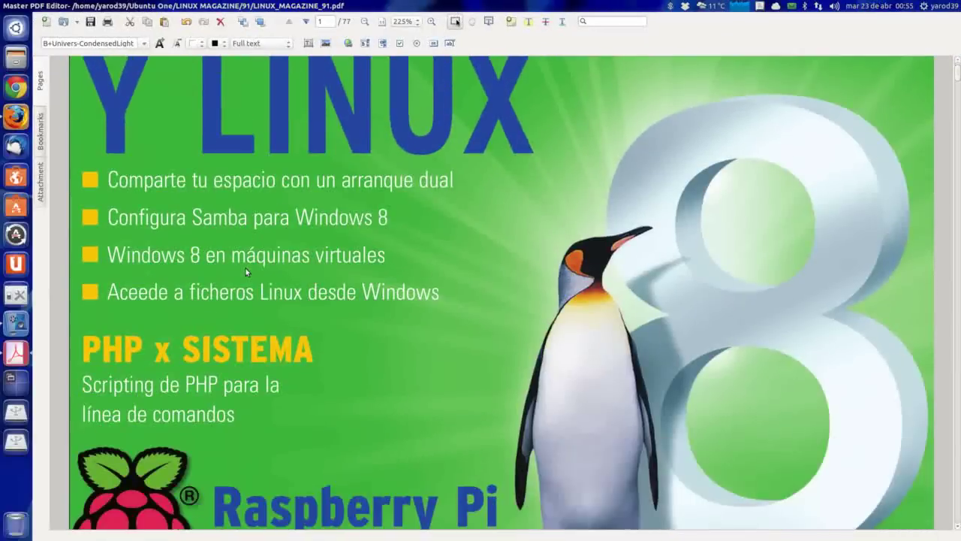
pyautogui.scroll(-5, 246, 271)
pyautogui.scroll(-4, 245, 272)
pyautogui.scroll(-1, 247, 272)
pyautogui.scroll(-3, 245, 267)
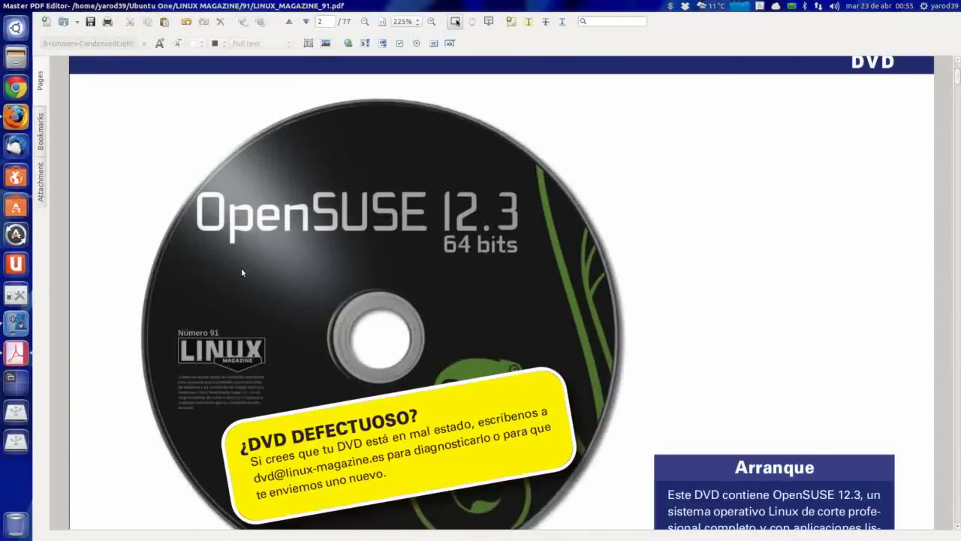
pyautogui.scroll(-7, 241, 268)
pyautogui.scroll(-3, 239, 266)
pyautogui.scroll(-4, 235, 264)
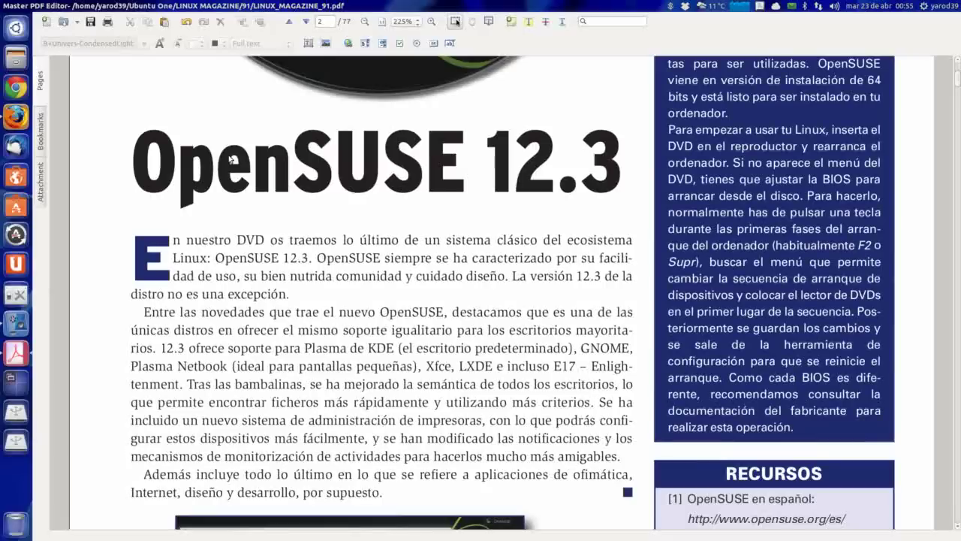
# - Highlight the article's first paragraph in yellow, nudging the highlight left and back right
pyautogui.click(530, 28)
pyautogui.moveTo(133, 234); pyautogui.dragTo(642, 307)
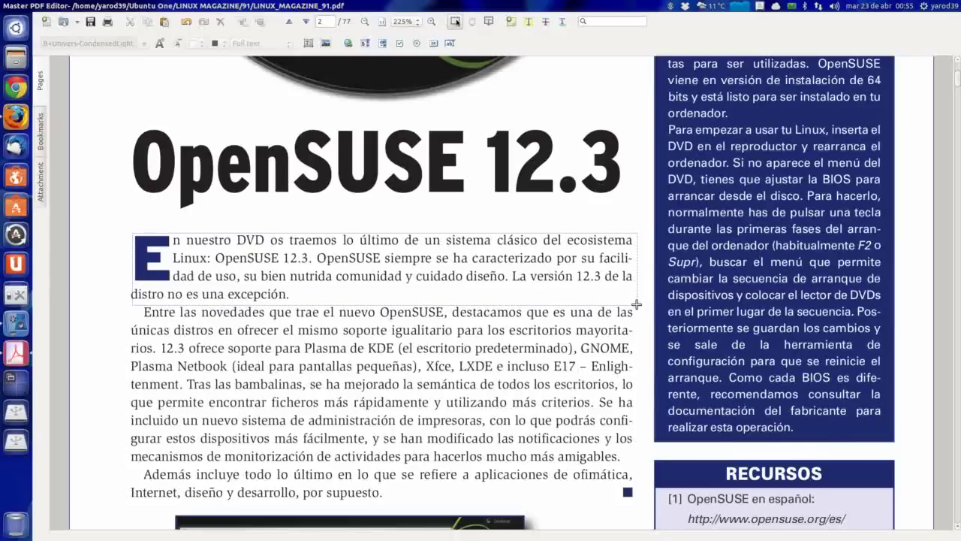
pyautogui.moveTo(643, 306); pyautogui.dragTo(637, 308)
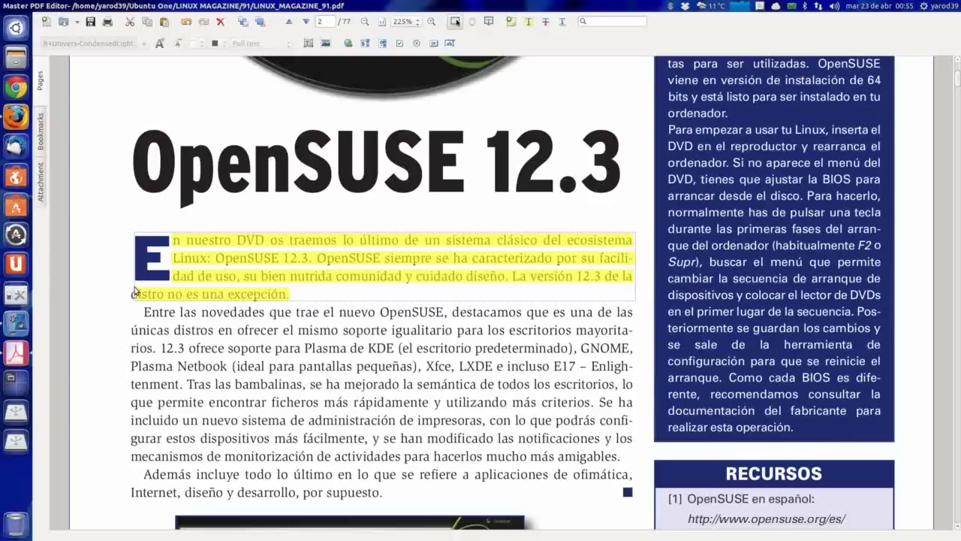
pyautogui.moveTo(137, 302); pyautogui.dragTo(130, 303)
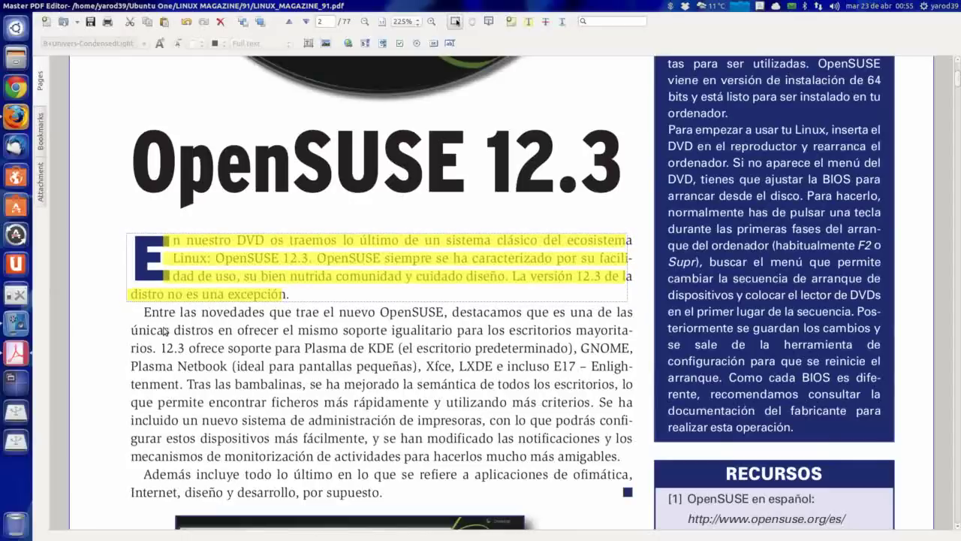
pyautogui.moveTo(624, 272); pyautogui.dragTo(631, 273)
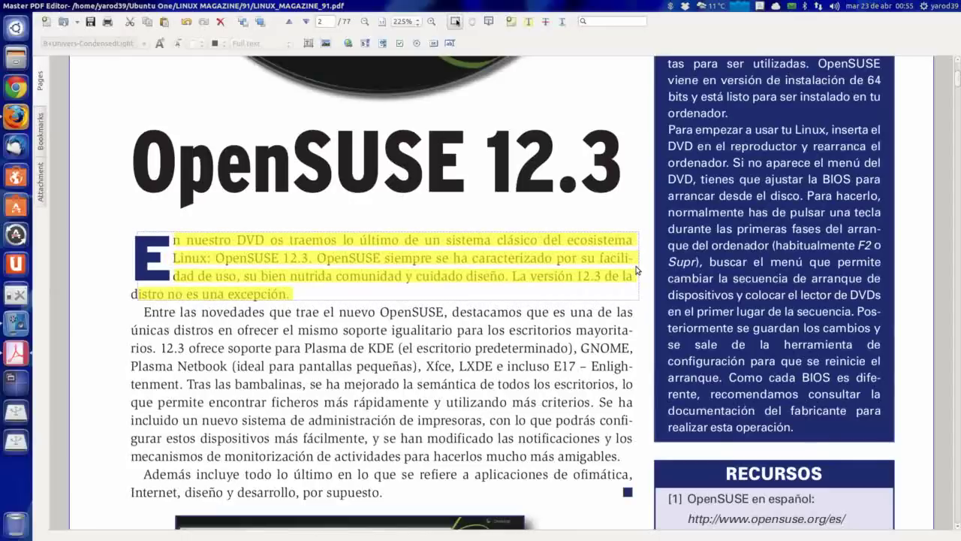
# - Clear the yellow highlight, then strike out the first paragraph and delete the strikeout
pyautogui.click(241, 264)
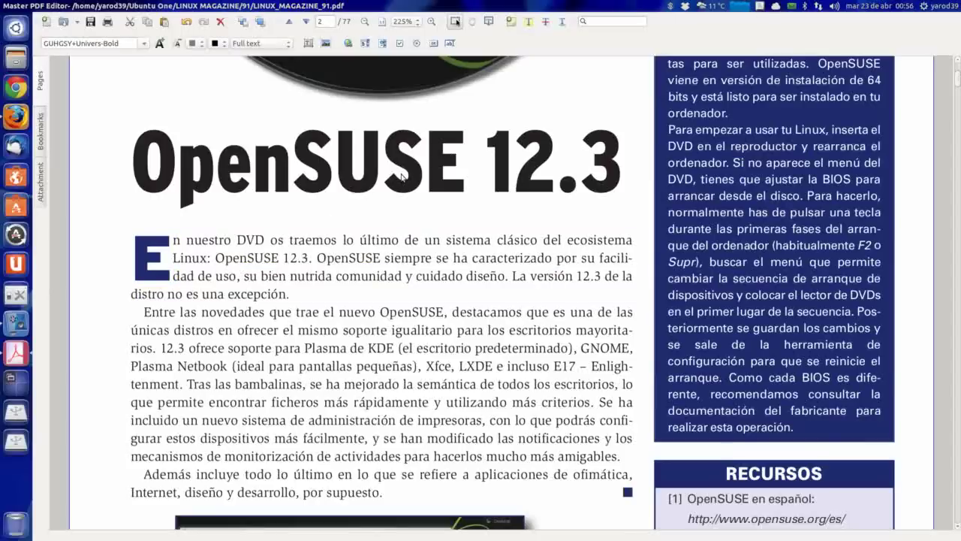
pyautogui.click(546, 25)
pyautogui.moveTo(285, 286); pyautogui.dragTo(172, 238)
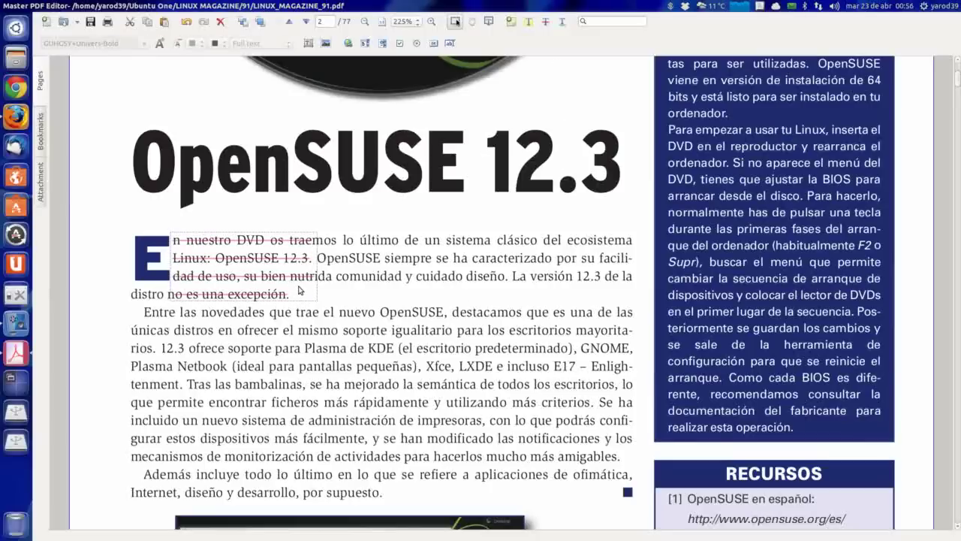
pyautogui.press('Delete')
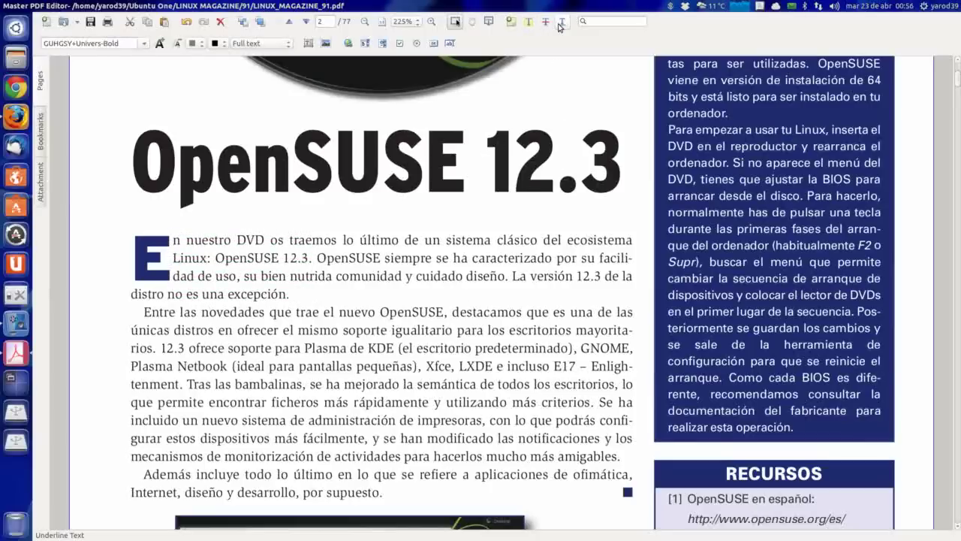
# - Underline the first four lines of the second paragraph in green
pyautogui.click(560, 24)
pyautogui.moveTo(126, 303); pyautogui.dragTo(254, 379)
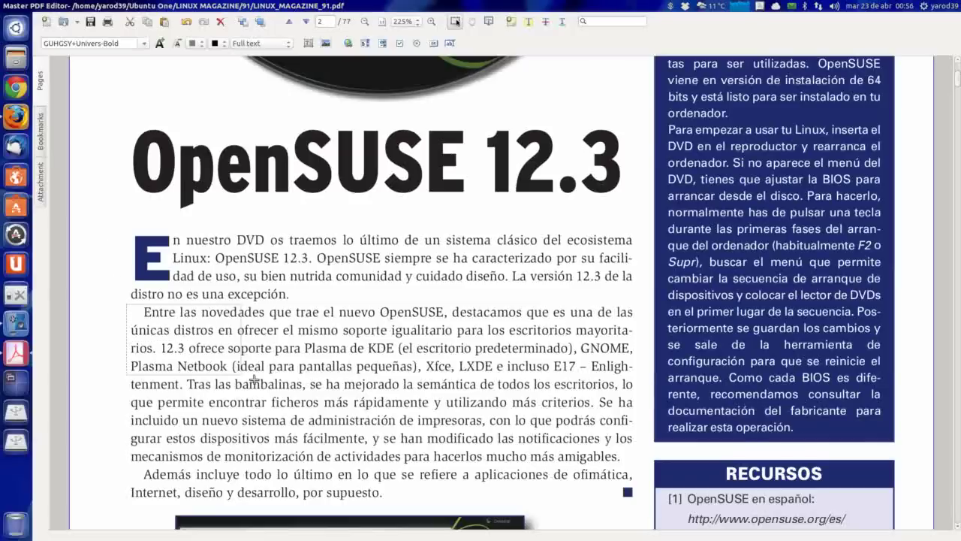
pyautogui.moveTo(255, 379); pyautogui.dragTo(636, 382)
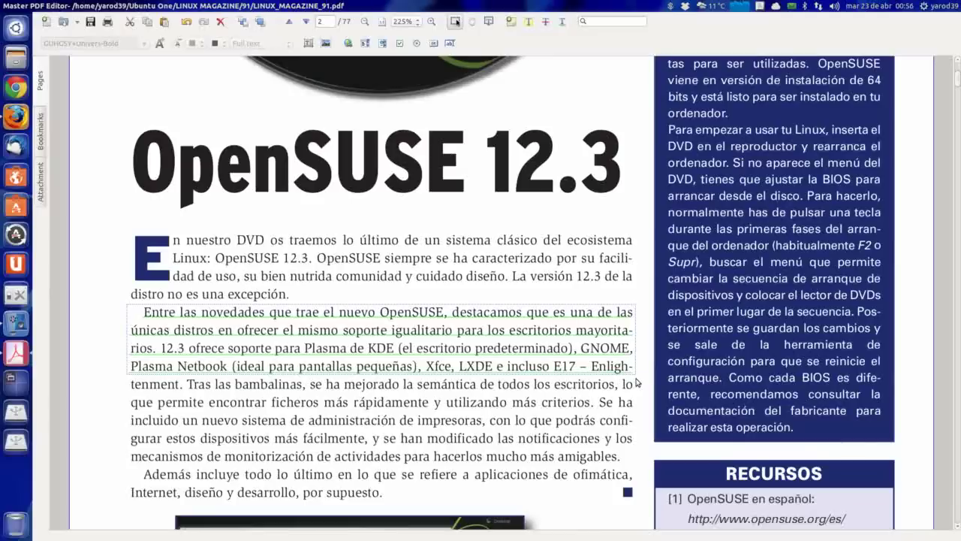
# - Delete the underline annotation, then close the magazine to raise the save-changes prompt
pyautogui.rightClick(479, 350)
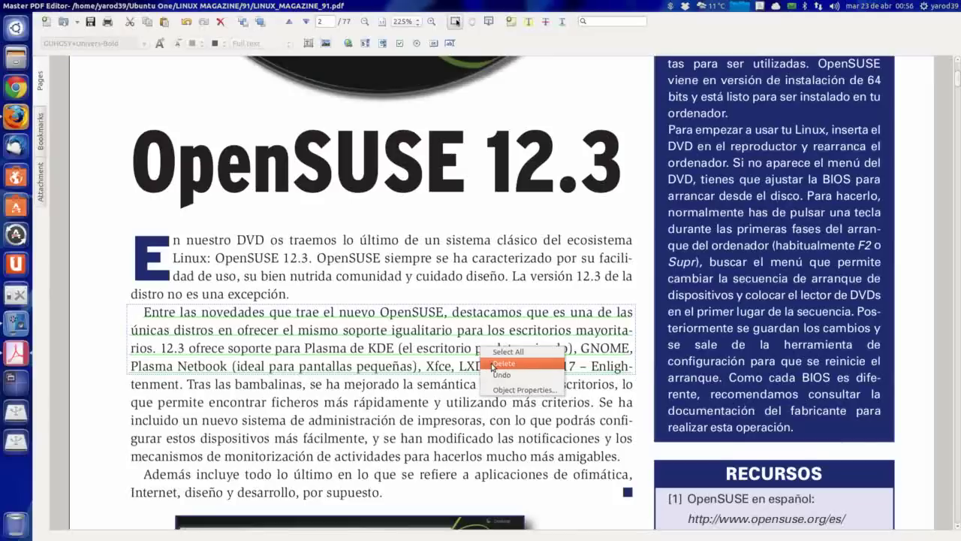
pyautogui.click(493, 366)
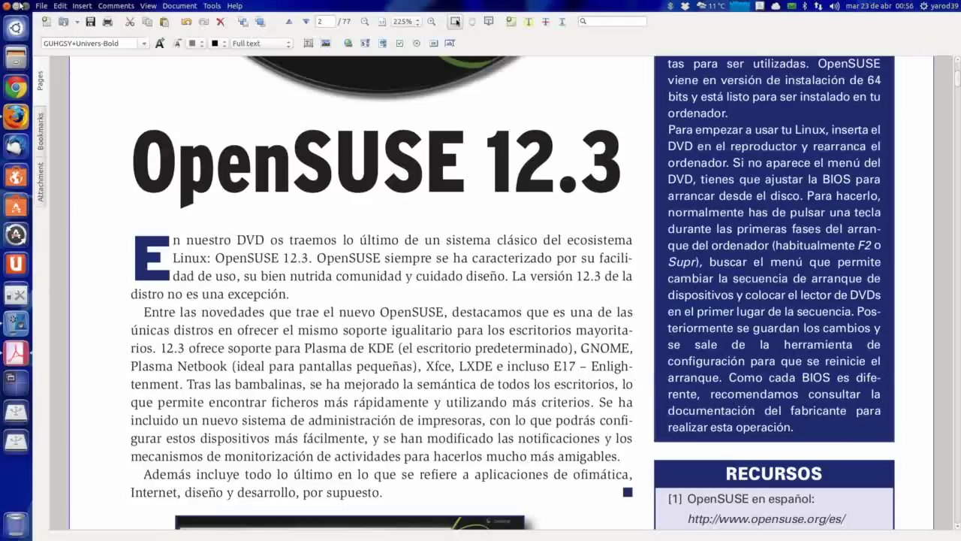
pyautogui.click(15, 6)
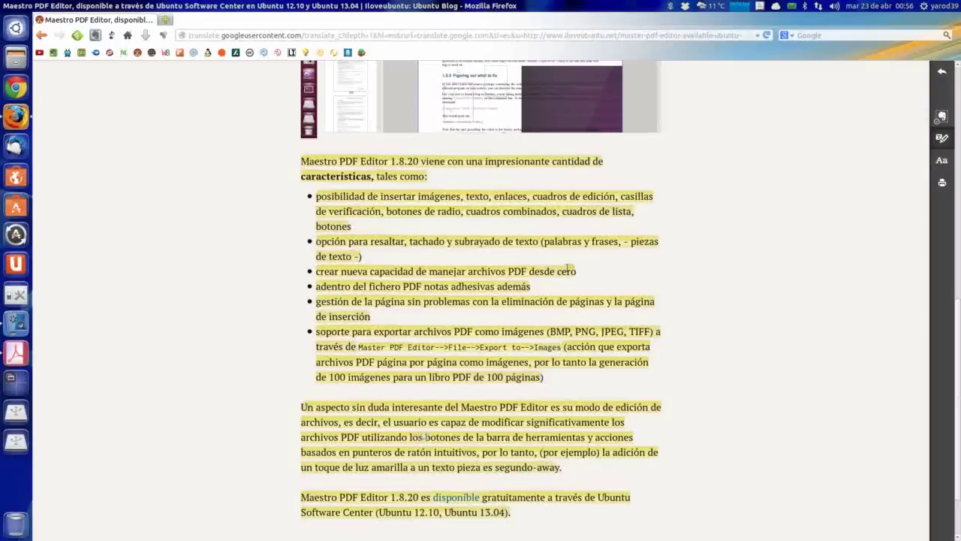
pyautogui.click(22, 354)
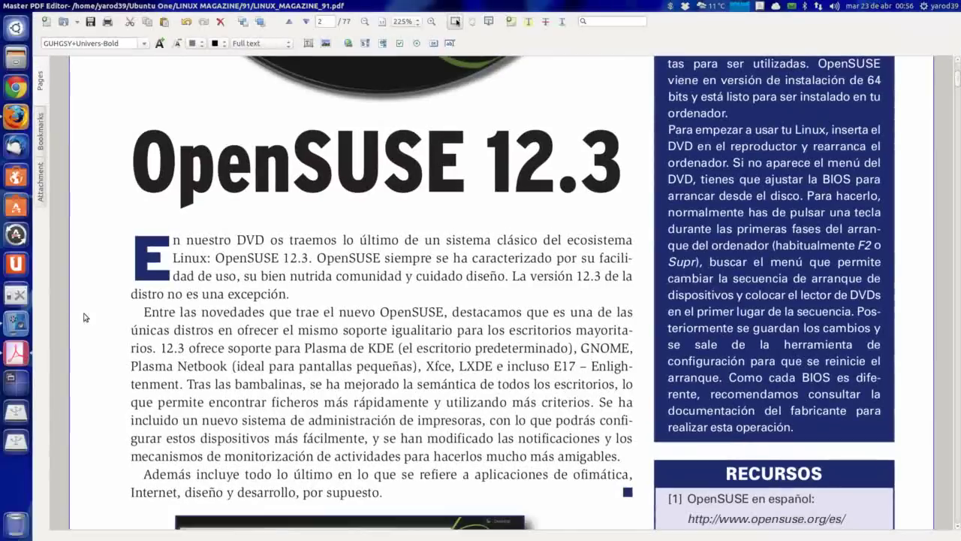
pyautogui.click(45, 21)
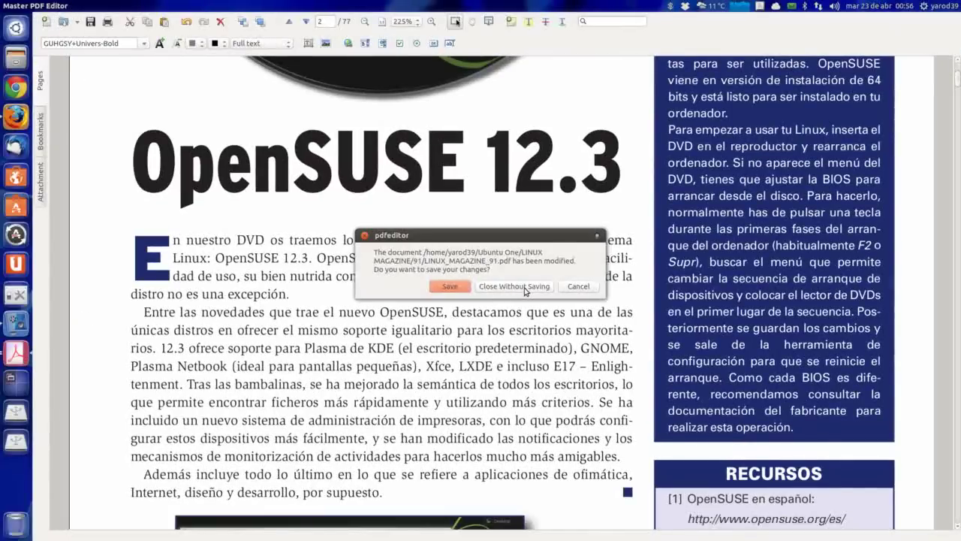
# - Cancel the save prompt to keep the magazine open, and minimize the editor
pyautogui.click(575, 290)
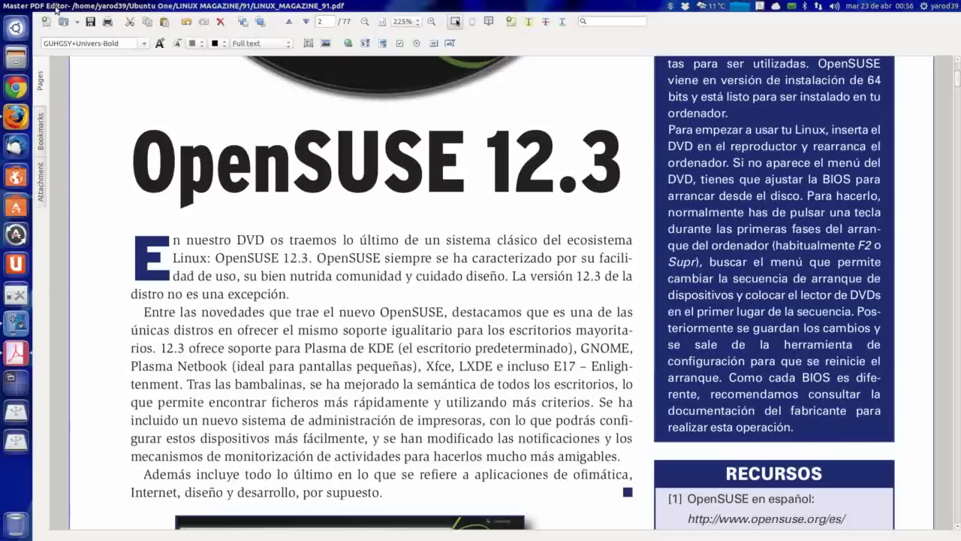
pyautogui.click(15, 6)
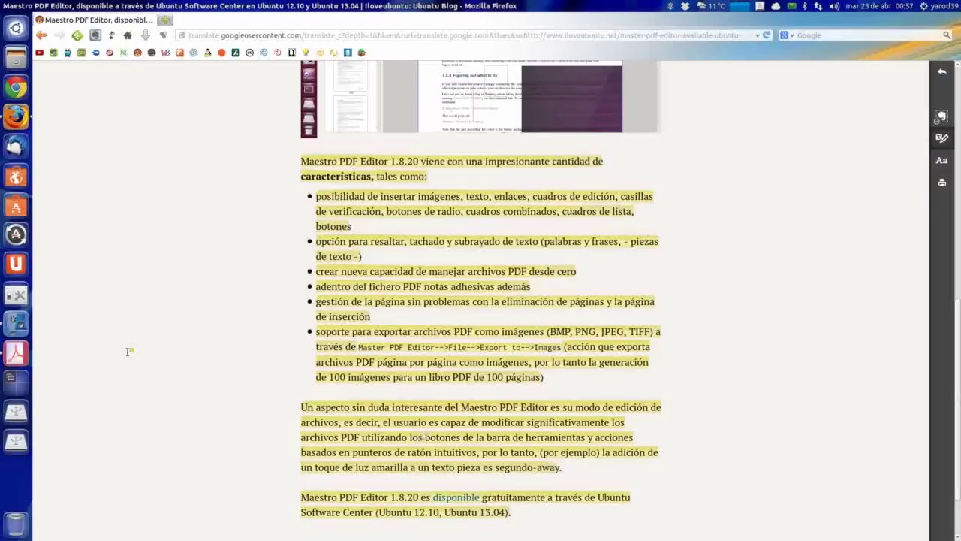
# - Restore Master PDF Editor and scroll back up to the magazine cover
pyautogui.click(16, 351)
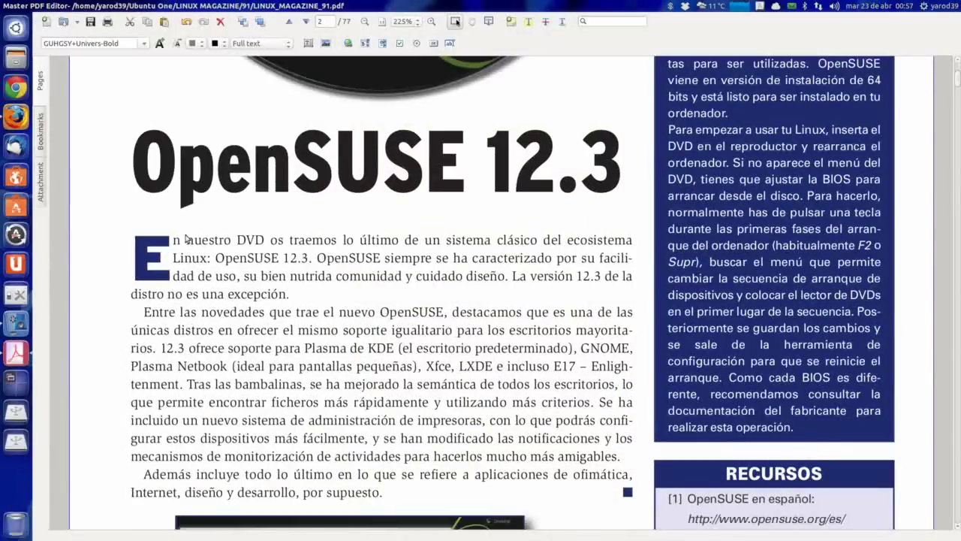
pyautogui.scroll(2, 178, 240)
pyautogui.scroll(1, 177, 240)
pyautogui.scroll(2, 176, 235)
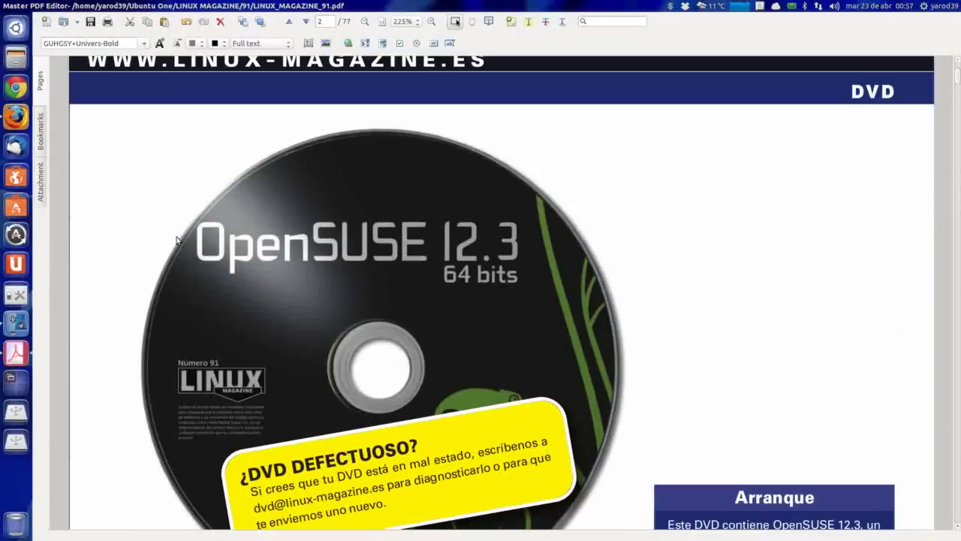
pyautogui.scroll(3, 173, 240)
pyautogui.scroll(3, 171, 244)
pyautogui.scroll(2, 170, 243)
pyautogui.scroll(2, 171, 242)
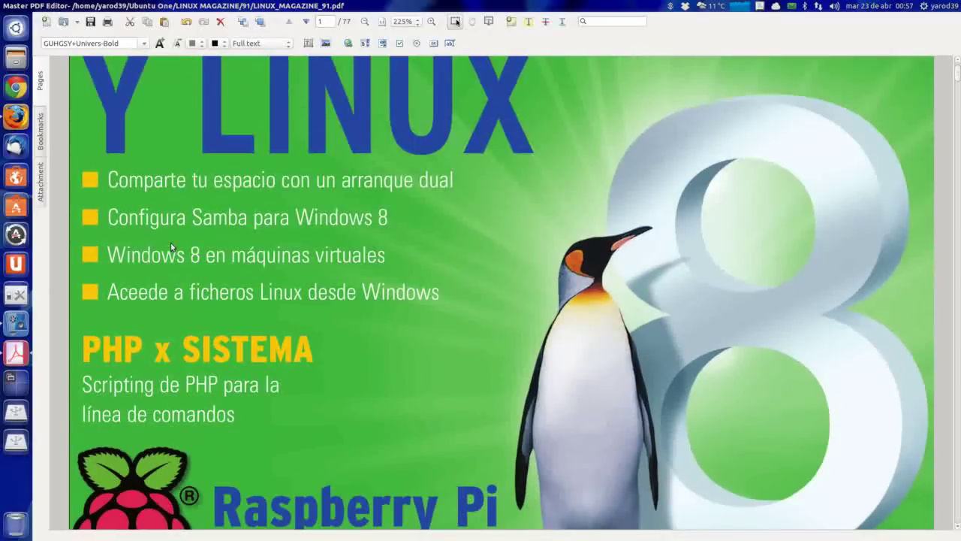
pyautogui.scroll(1, 171, 242)
# - Scroll down through pages 1–3 to the RELEVANCIA editorial and open the File menu
pyautogui.scroll(-2, 170, 242)
pyautogui.scroll(-2, 170, 242)
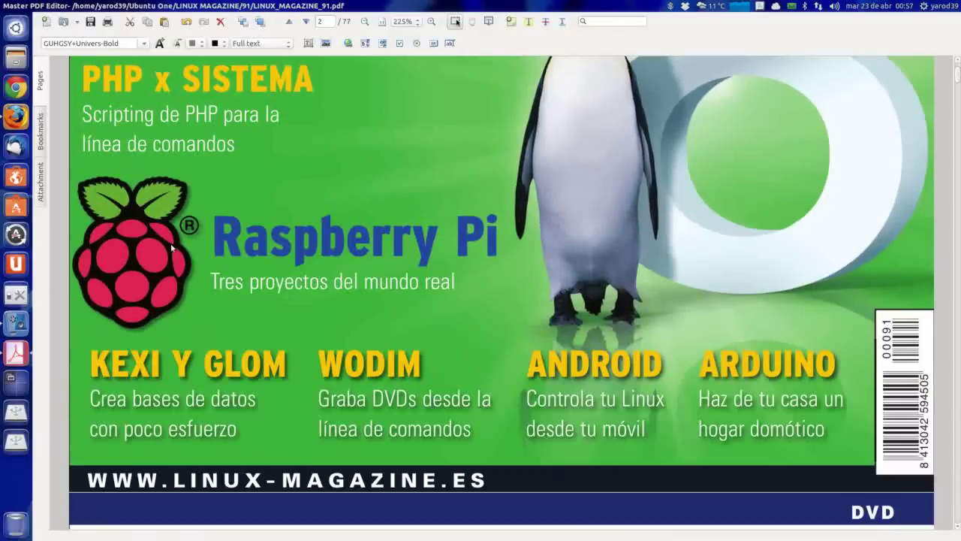
pyautogui.scroll(-3, 170, 242)
pyautogui.scroll(-2, 171, 243)
pyautogui.scroll(-2, 170, 244)
pyautogui.scroll(-3, 170, 244)
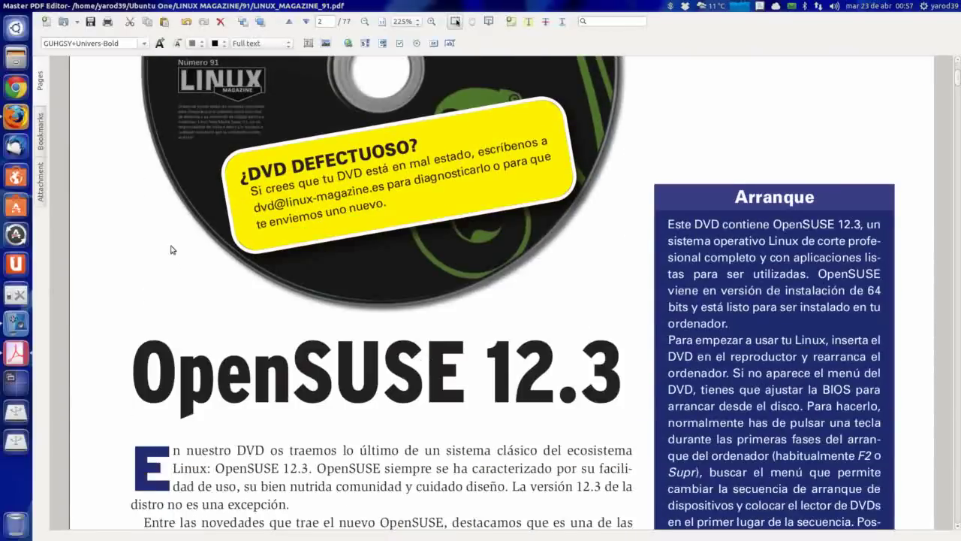
pyautogui.scroll(-1, 170, 244)
pyautogui.scroll(-7, 170, 246)
pyautogui.scroll(1, 170, 251)
pyautogui.scroll(-5, 171, 251)
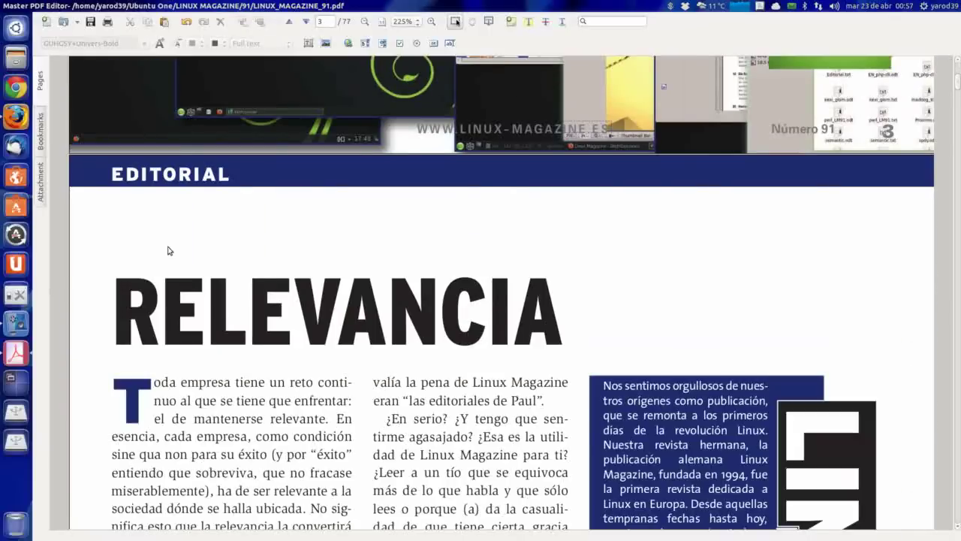
pyautogui.scroll(-3, 170, 251)
pyautogui.scroll(-1, 171, 251)
pyautogui.scroll(-5, 171, 251)
pyautogui.scroll(-1, 171, 251)
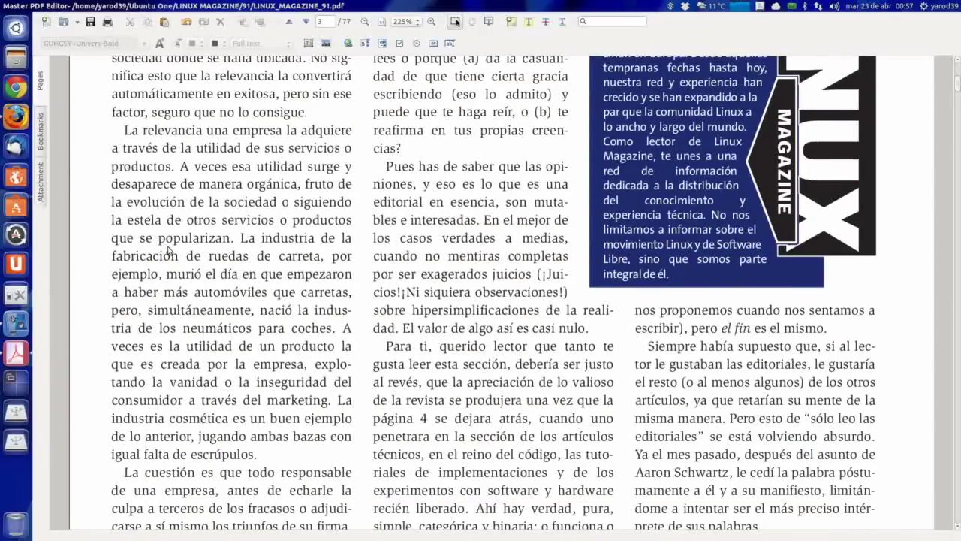
pyautogui.scroll(-4, 171, 251)
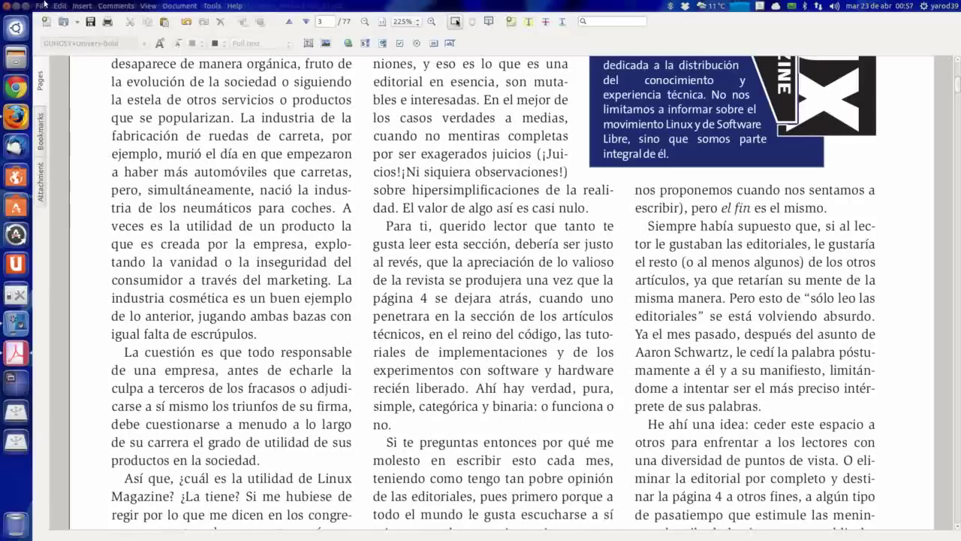
pyautogui.click(39, 6)
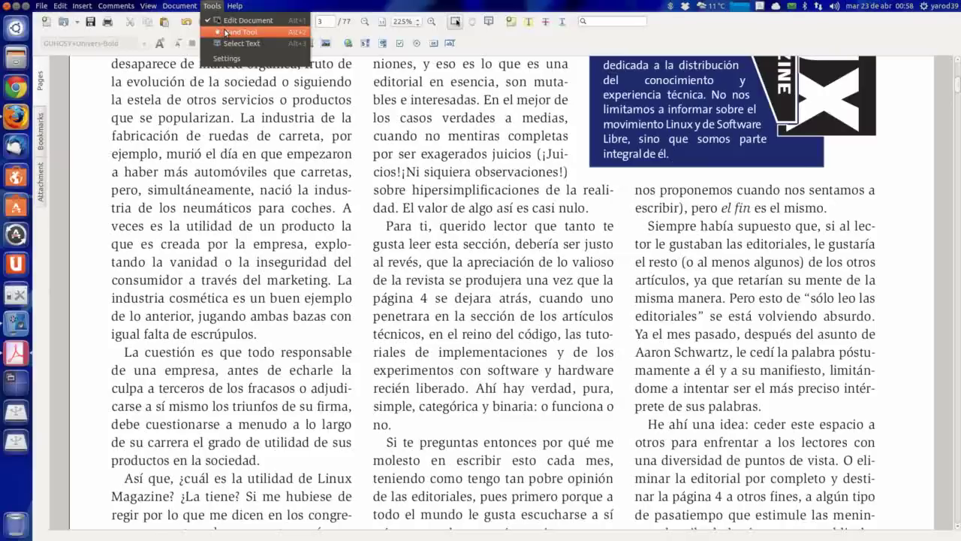
# - Switch to the Hand Tool, then use Select Text to select text across all three columns
pyautogui.click(226, 32)
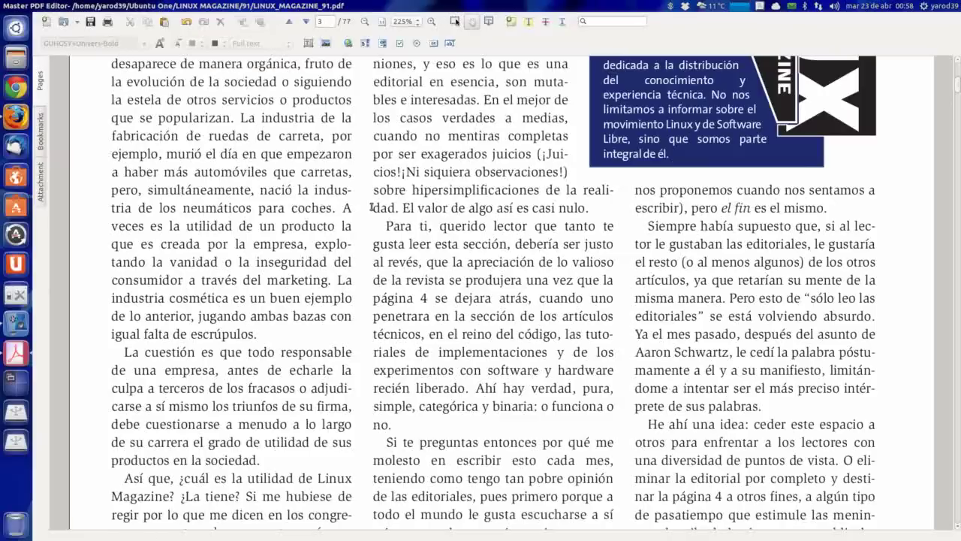
pyautogui.scroll(2, 372, 207)
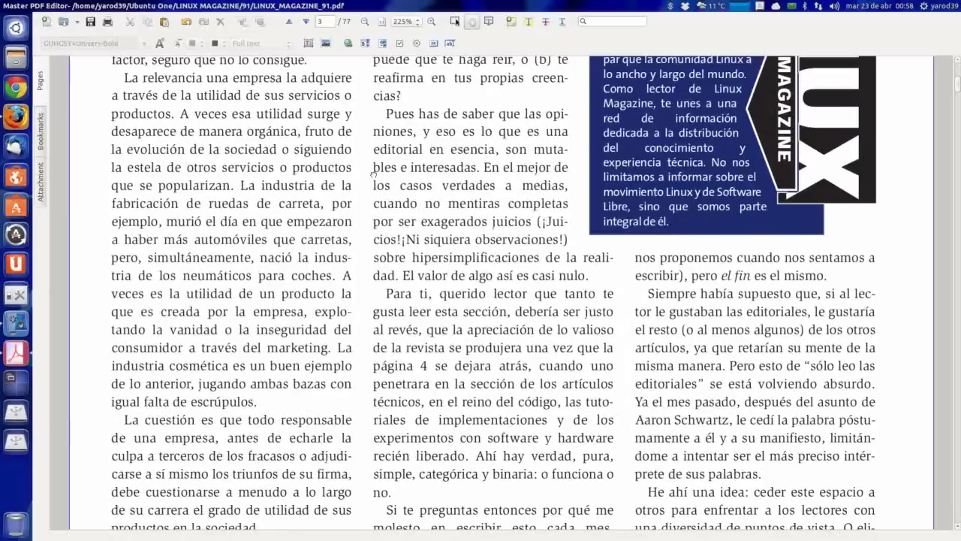
pyautogui.scroll(-3, 373, 174)
pyautogui.scroll(2, 369, 230)
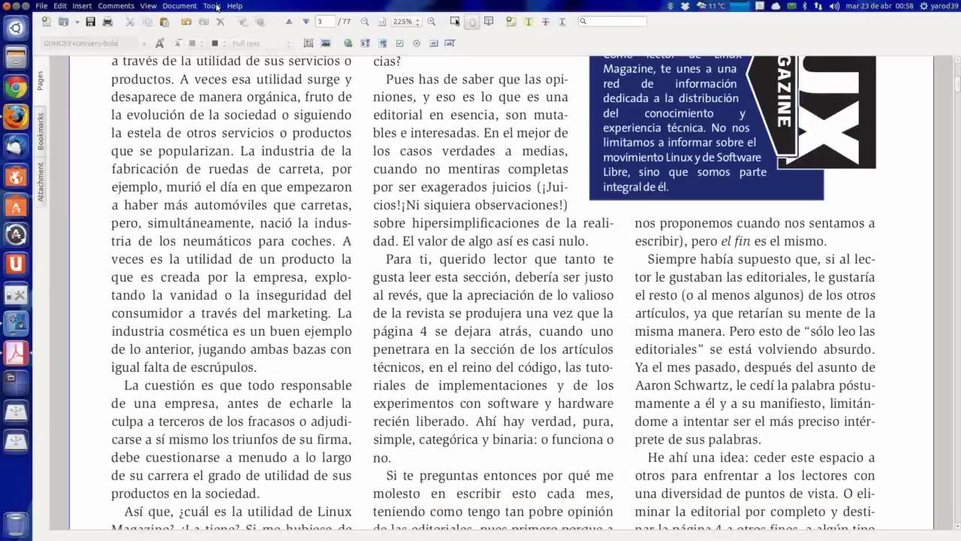
pyautogui.click(217, 7)
pyautogui.click(221, 46)
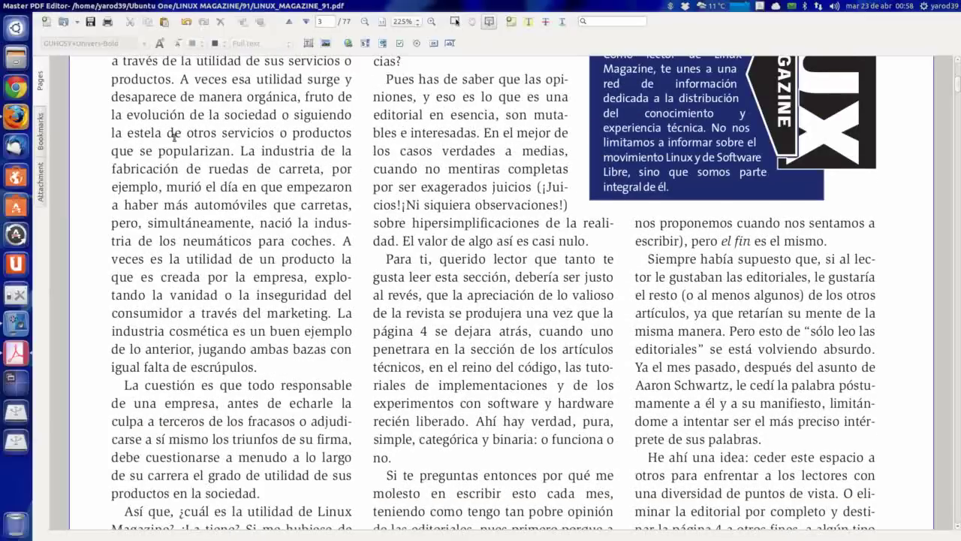
pyautogui.moveTo(111, 133); pyautogui.dragTo(228, 321)
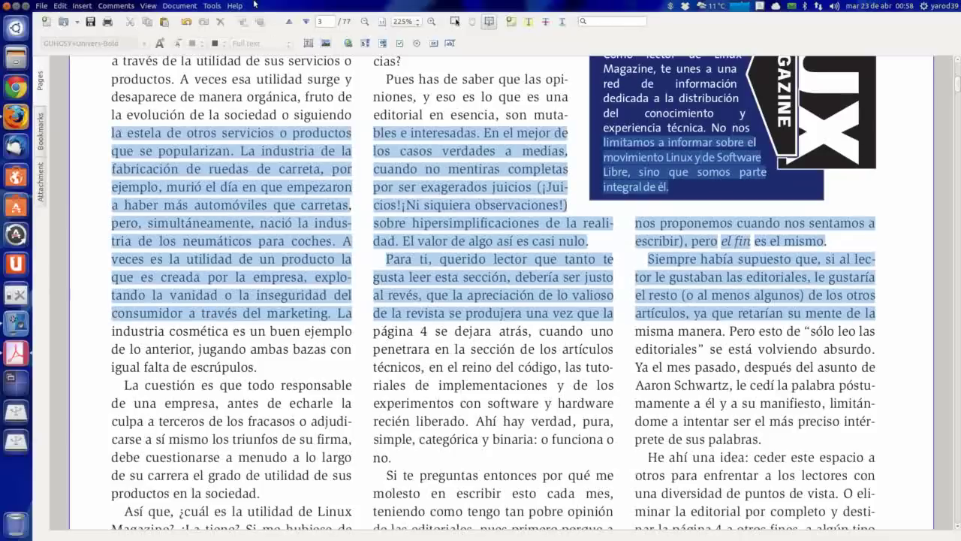
# - Return to the Hand Tool and minimize the editor to reveal the Firefox article
pyautogui.click(221, 7)
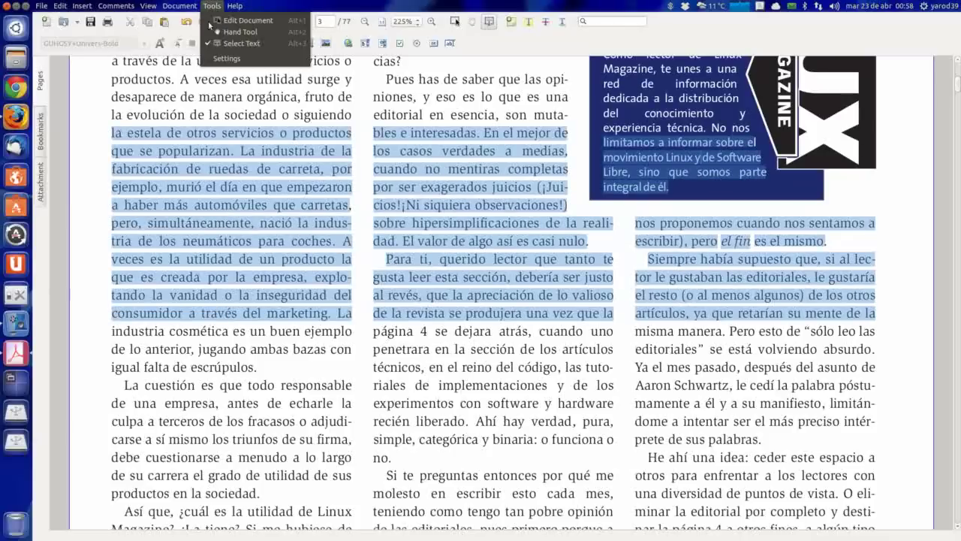
pyautogui.click(234, 31)
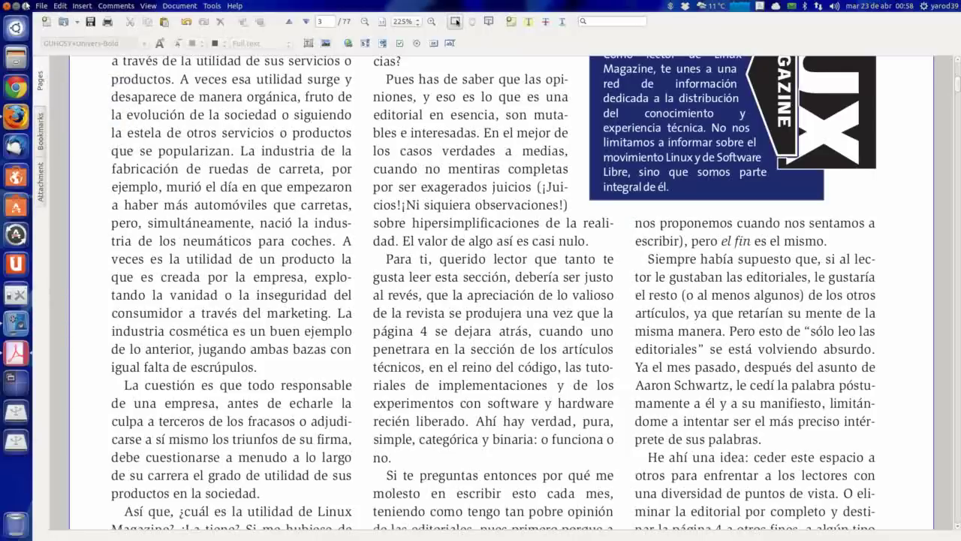
pyautogui.click(17, 7)
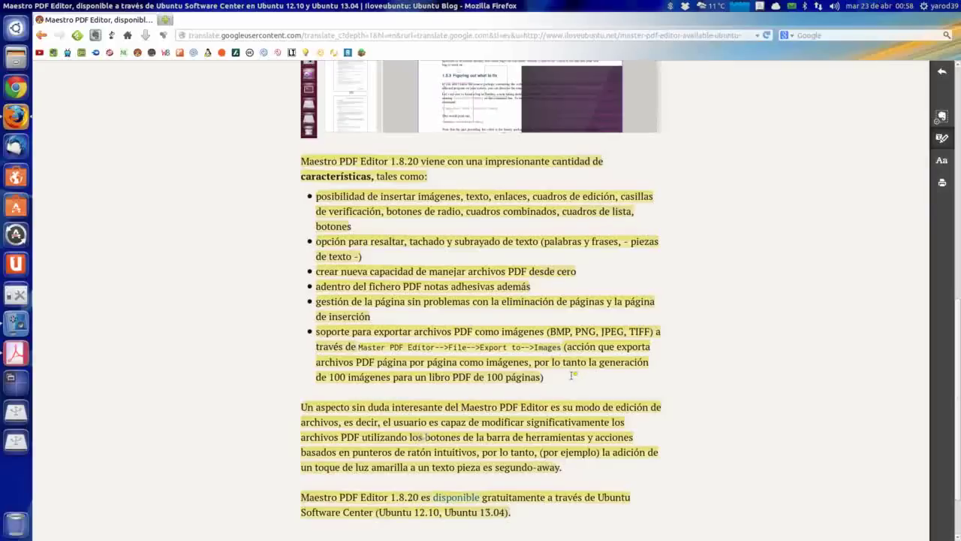
# - Scroll through the translated feature list in Firefox, then minimize Firefox to the desktop
pyautogui.scroll(-1, 249, 352)
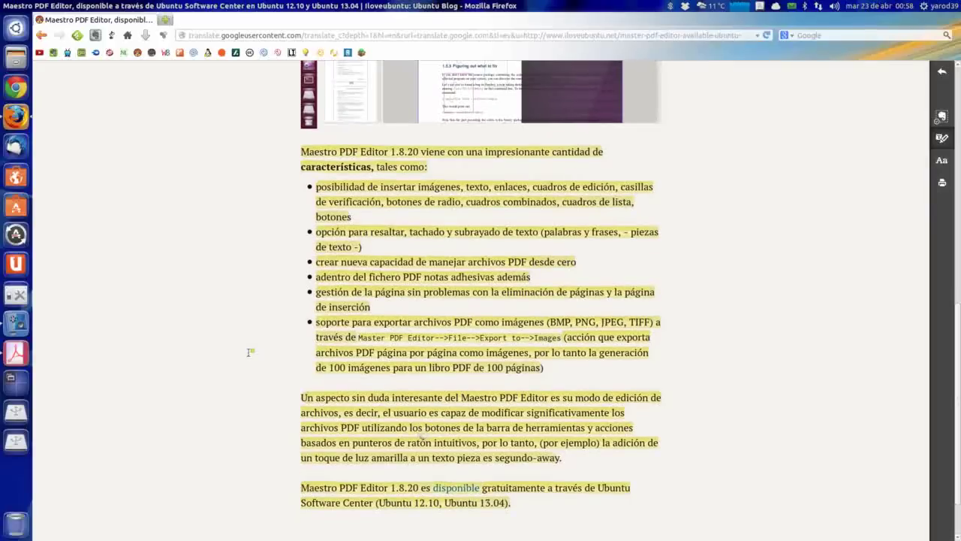
pyautogui.scroll(-2, 249, 352)
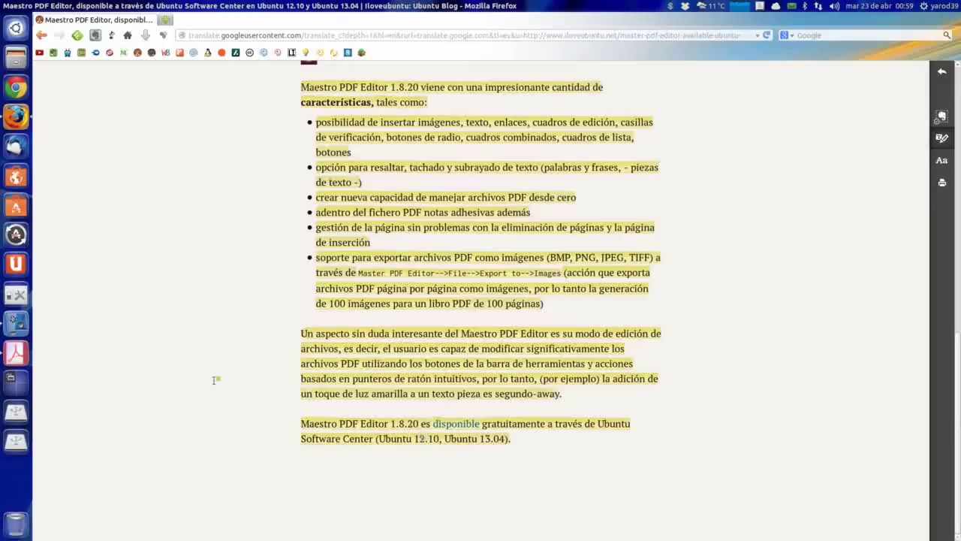
pyautogui.click(14, 6)
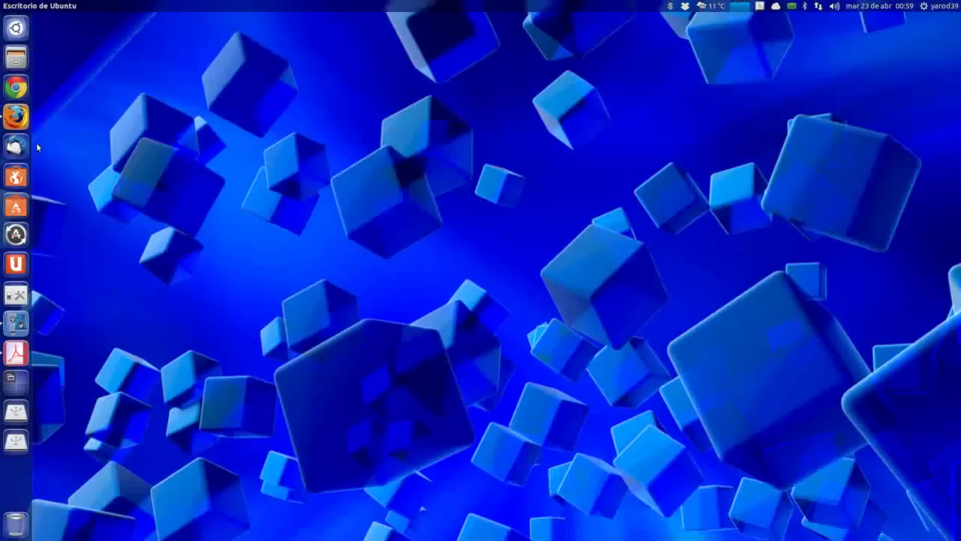
# - Return to the magazine and mark the RELEVANCIA opening paragraph with a yellow text highlight
pyautogui.click(15, 353)
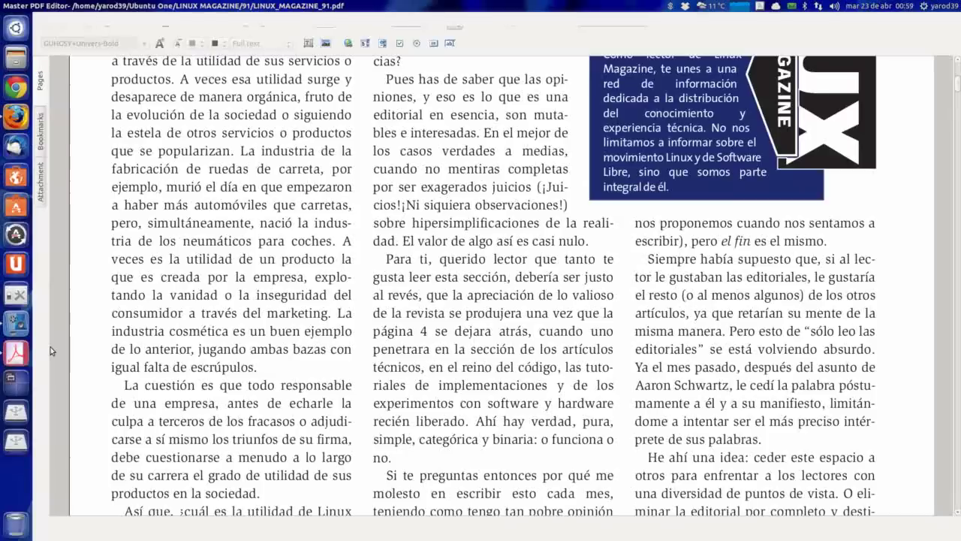
pyautogui.scroll(3, 170, 194)
pyautogui.scroll(2, 170, 194)
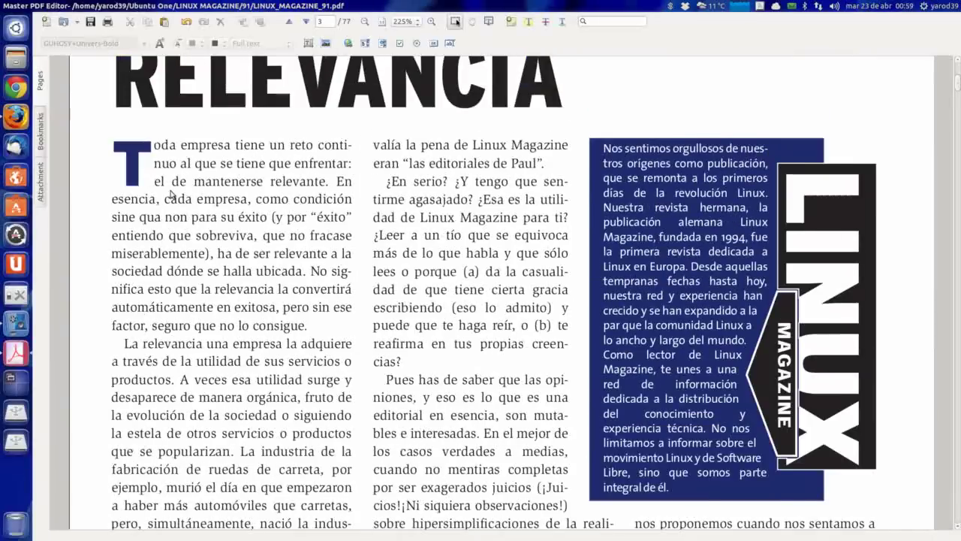
pyautogui.scroll(3, 169, 194)
pyautogui.scroll(3, 171, 196)
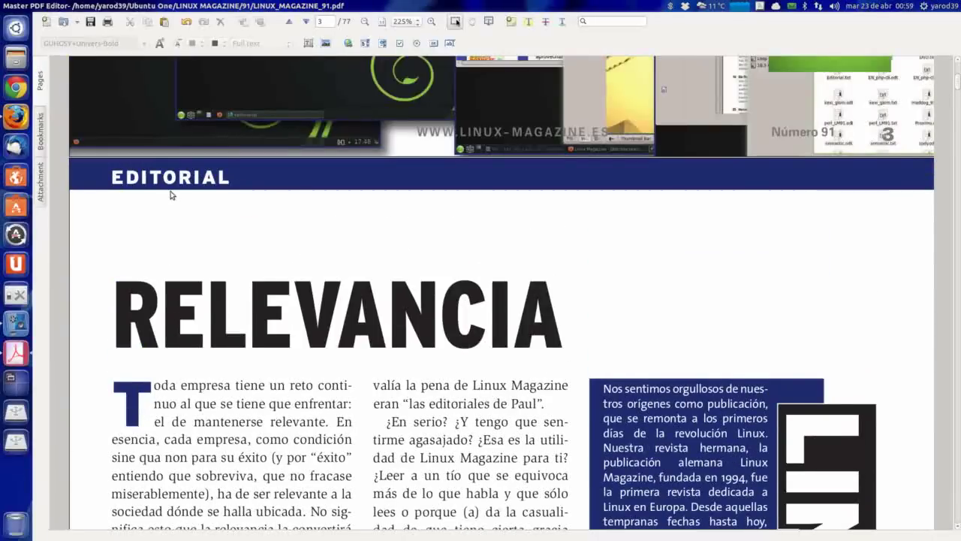
pyautogui.scroll(-3, 171, 196)
pyautogui.scroll(-2, 168, 199)
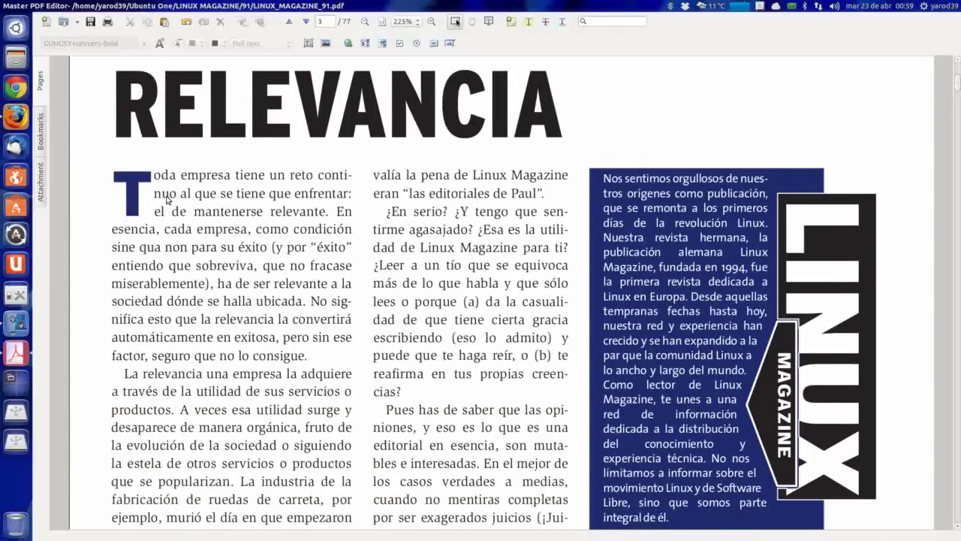
pyautogui.scroll(-2, 168, 199)
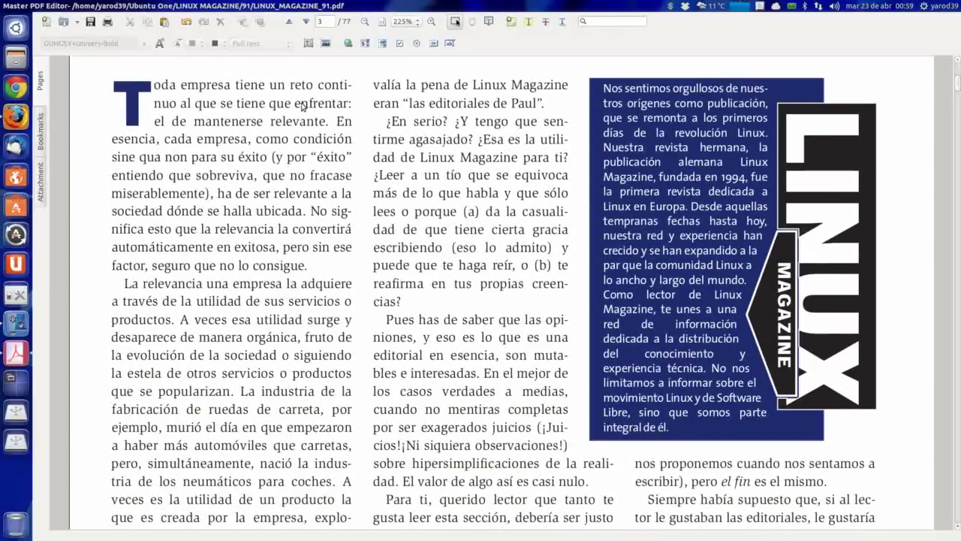
pyautogui.scroll(2, 312, 113)
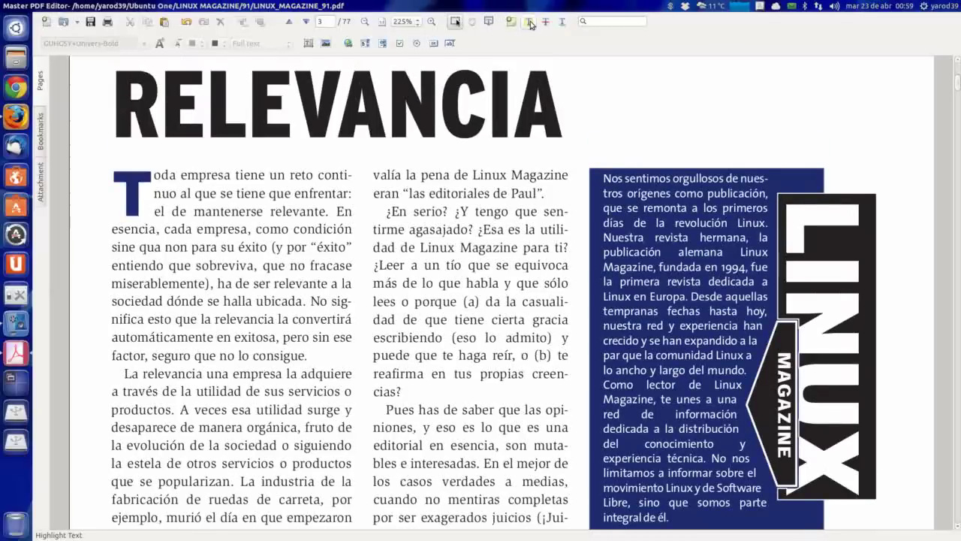
pyautogui.moveTo(103, 159); pyautogui.dragTo(243, 344)
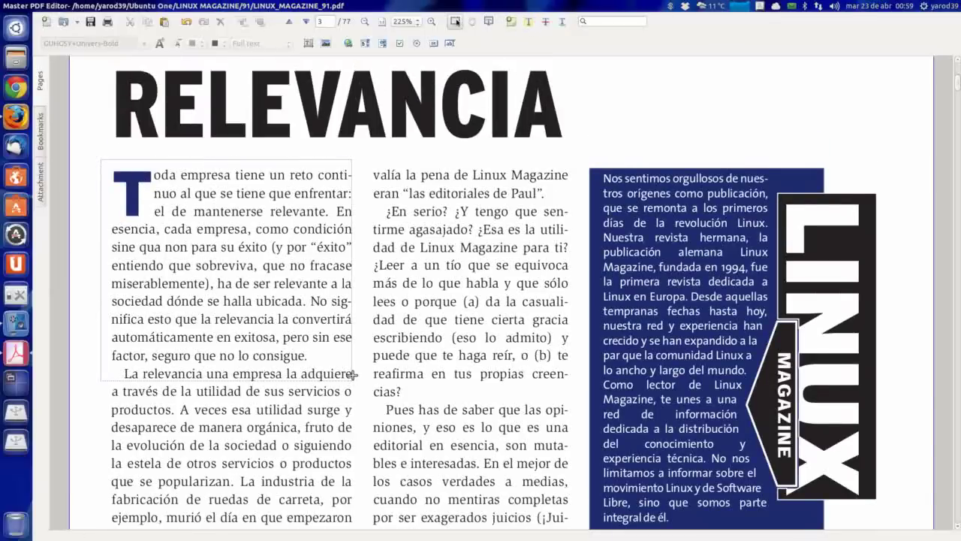
pyautogui.moveTo(242, 344); pyautogui.dragTo(365, 367)
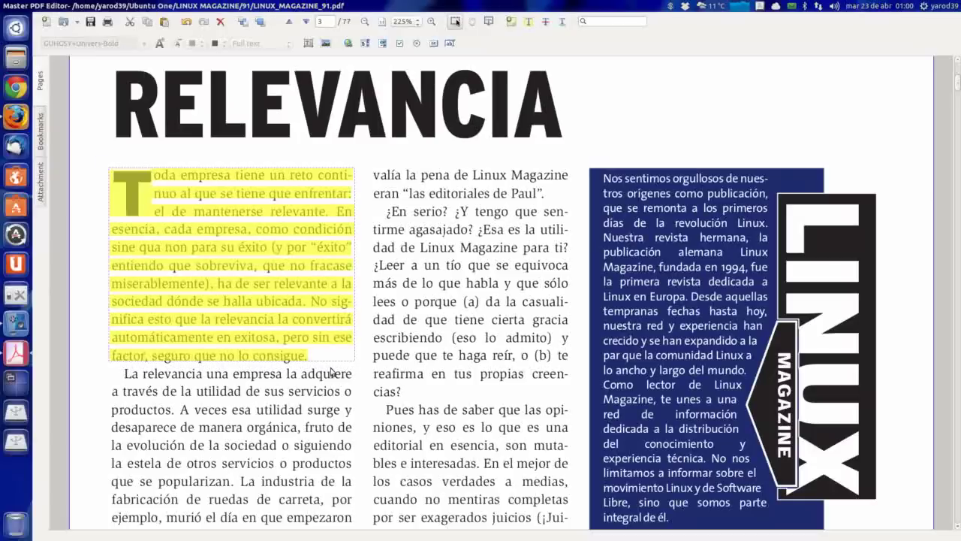
# - Delete the yellow highlight, then delete the RELEVANCIA heading and undo that deletion
pyautogui.rightClick(145, 196)
pyautogui.click(159, 216)
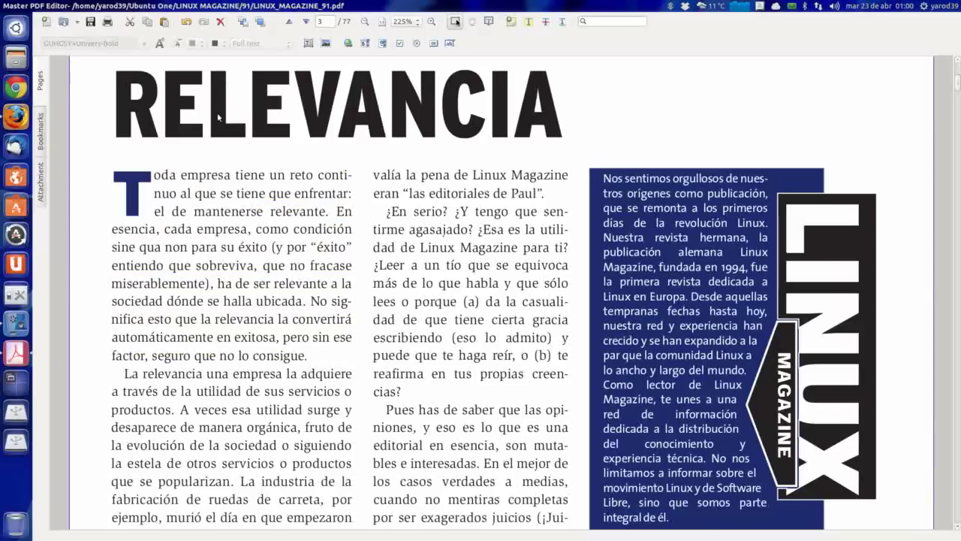
pyautogui.click(218, 117)
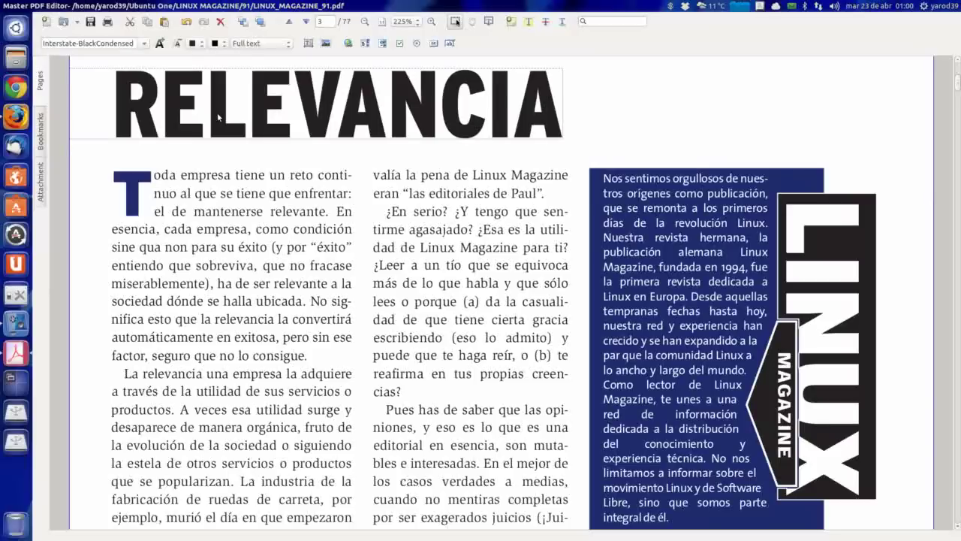
pyautogui.press('Delete')
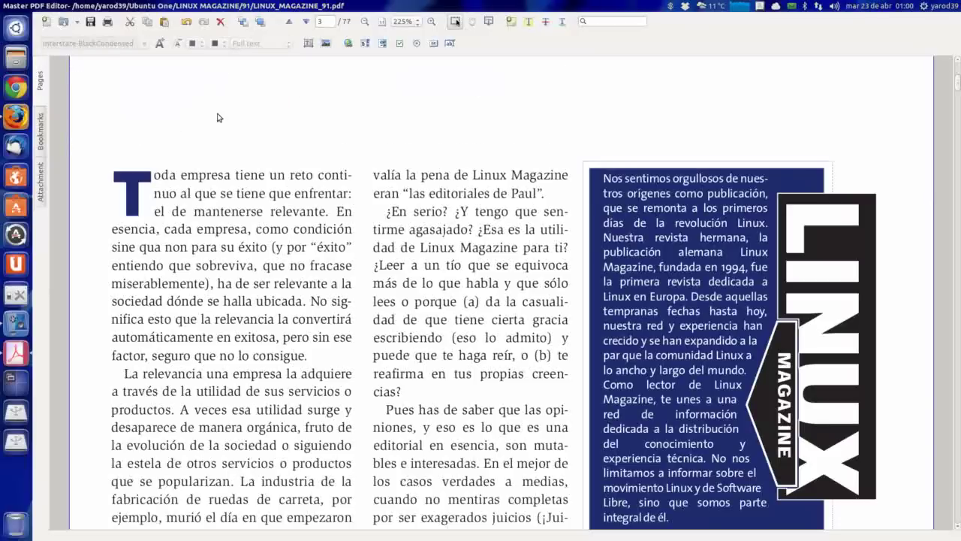
pyautogui.rightClick(218, 117)
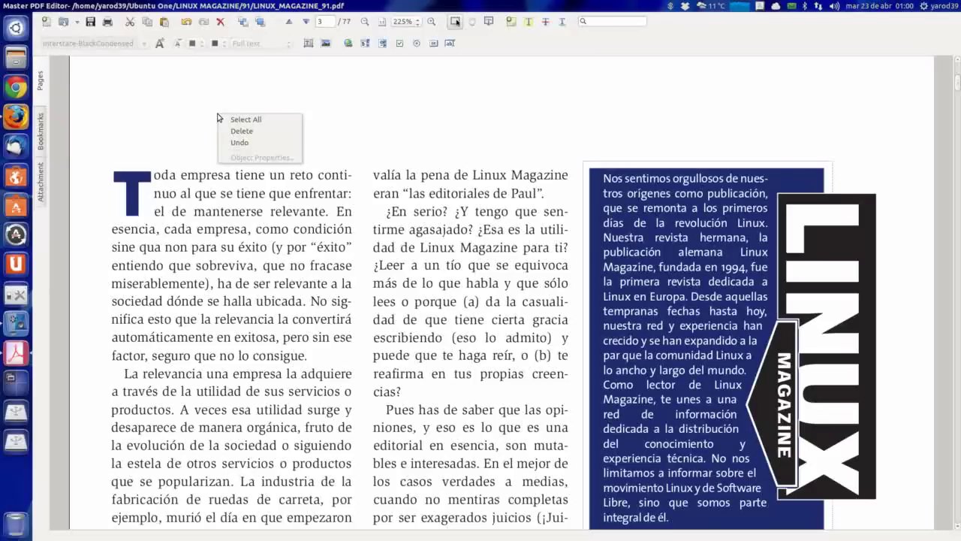
pyautogui.click(240, 143)
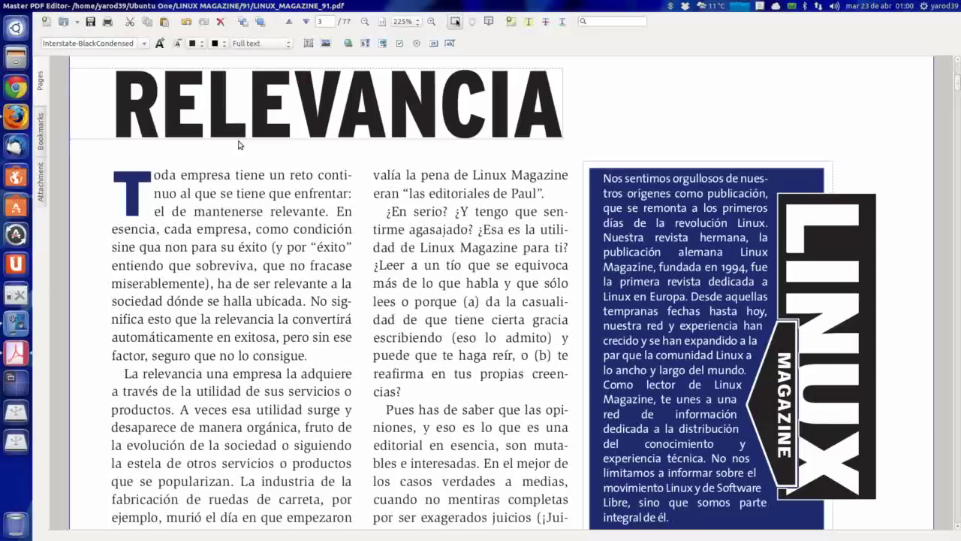
# - Delete the first line of body text, then restore it with Undo
pyautogui.click(217, 176)
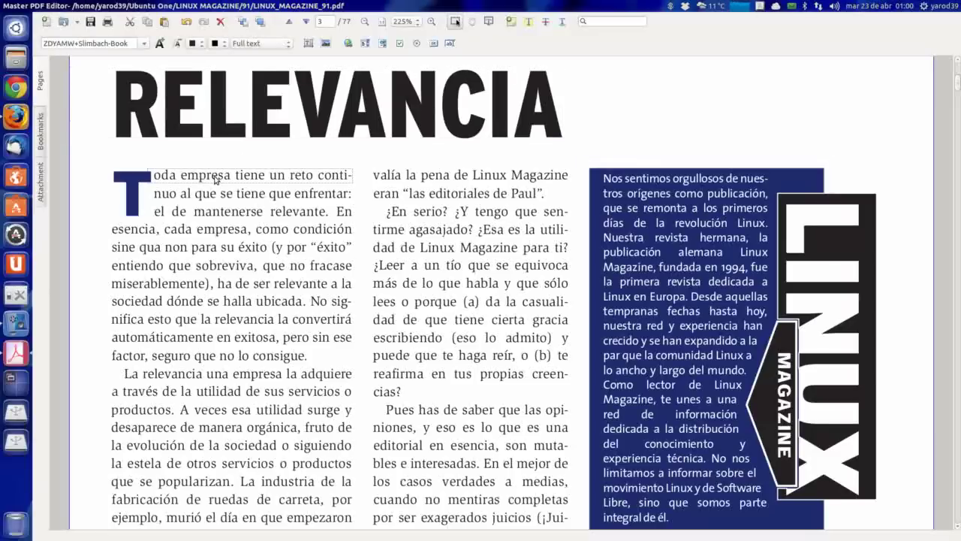
pyautogui.press('Delete')
pyautogui.click(215, 180)
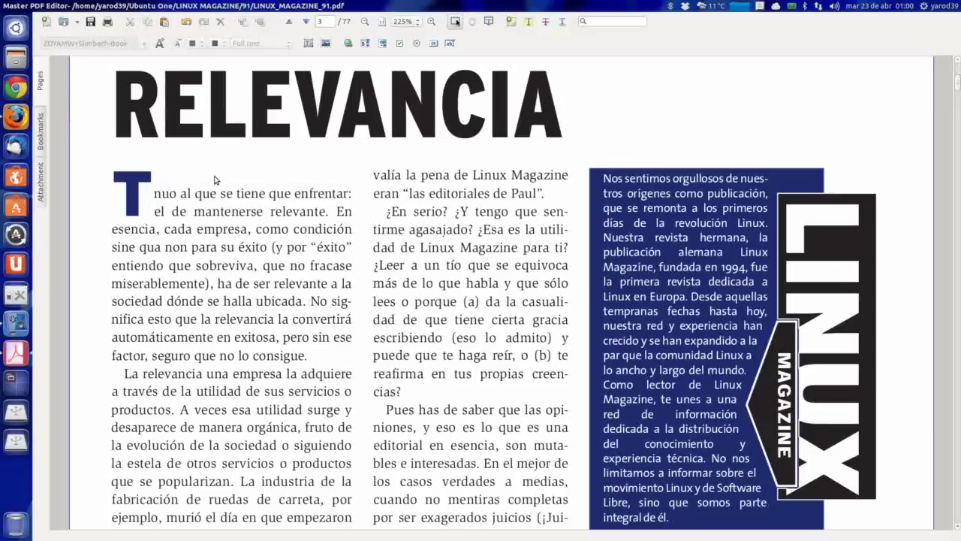
pyautogui.rightClick(215, 179)
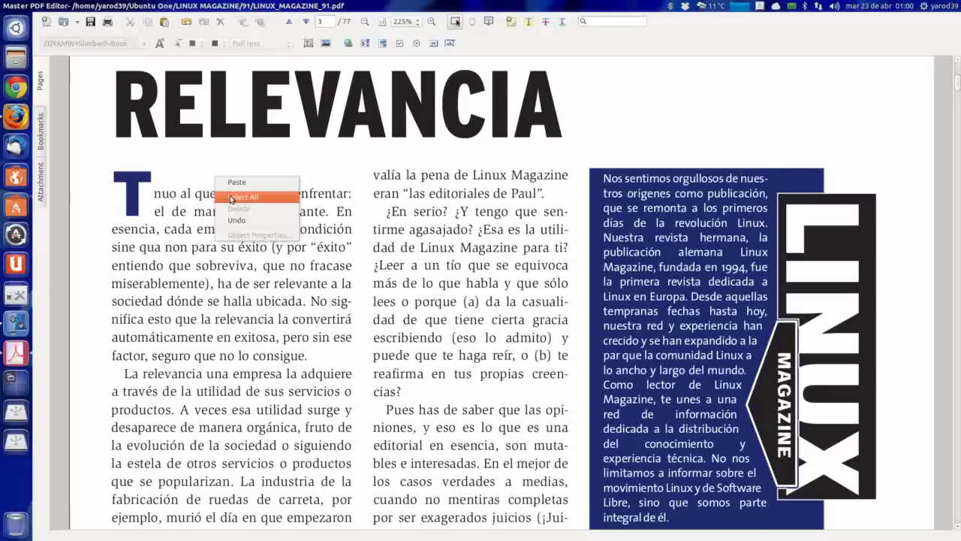
pyautogui.click(237, 221)
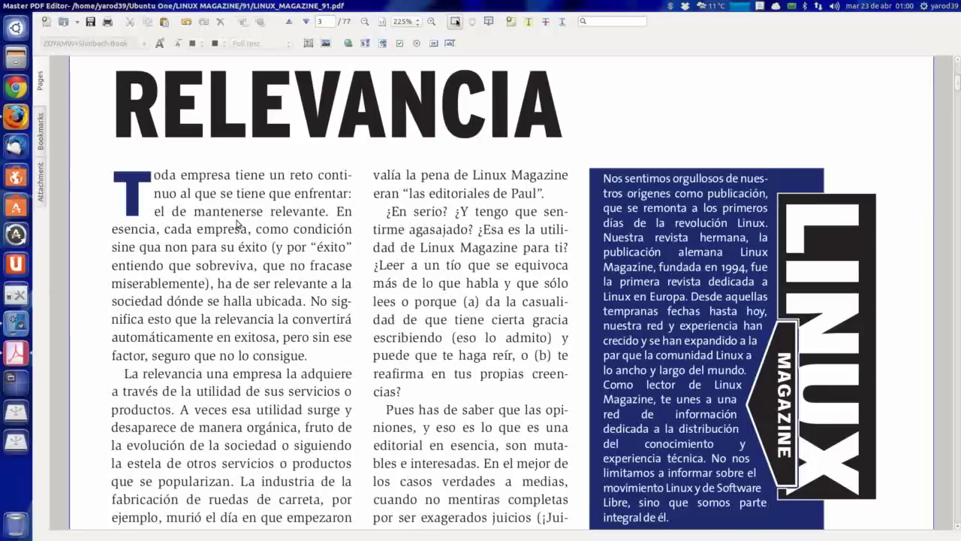
pyautogui.moveTo(112, 6)
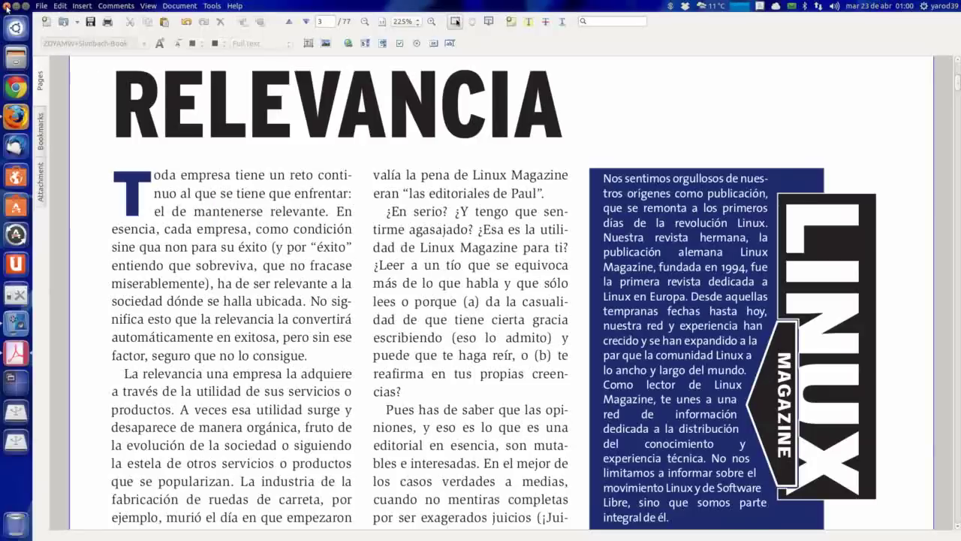
# - Close the Linux Magazine PDF with Close Without Saving, discarding all edits
pyautogui.click(6, 6)
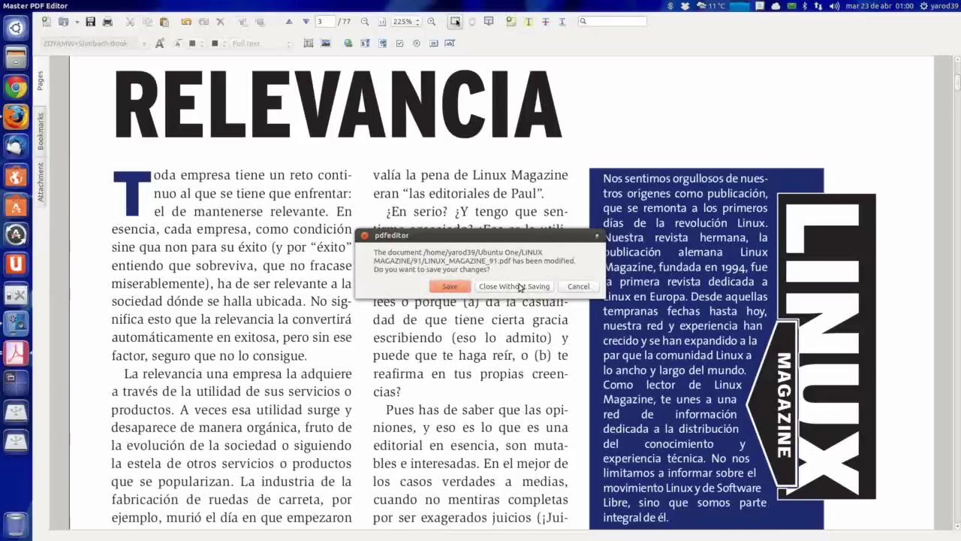
pyautogui.click(518, 286)
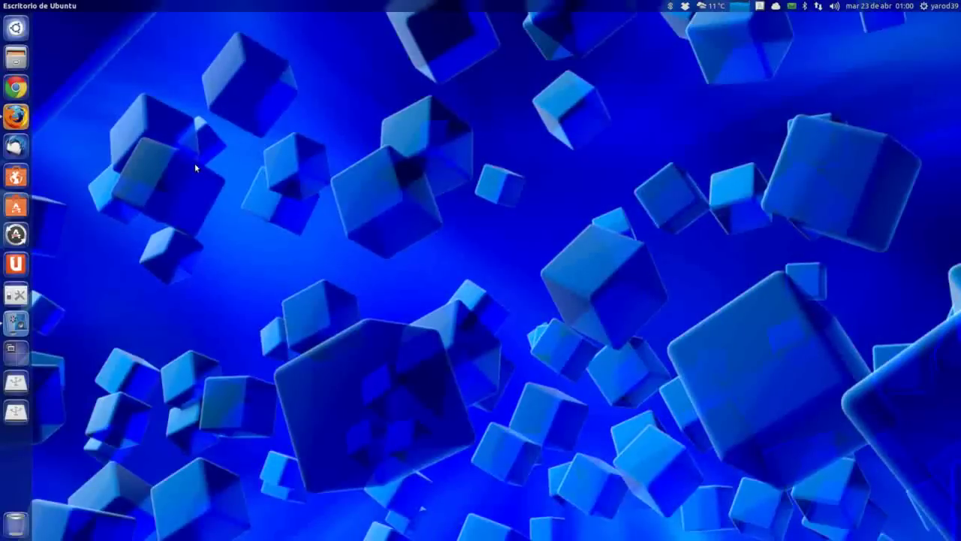